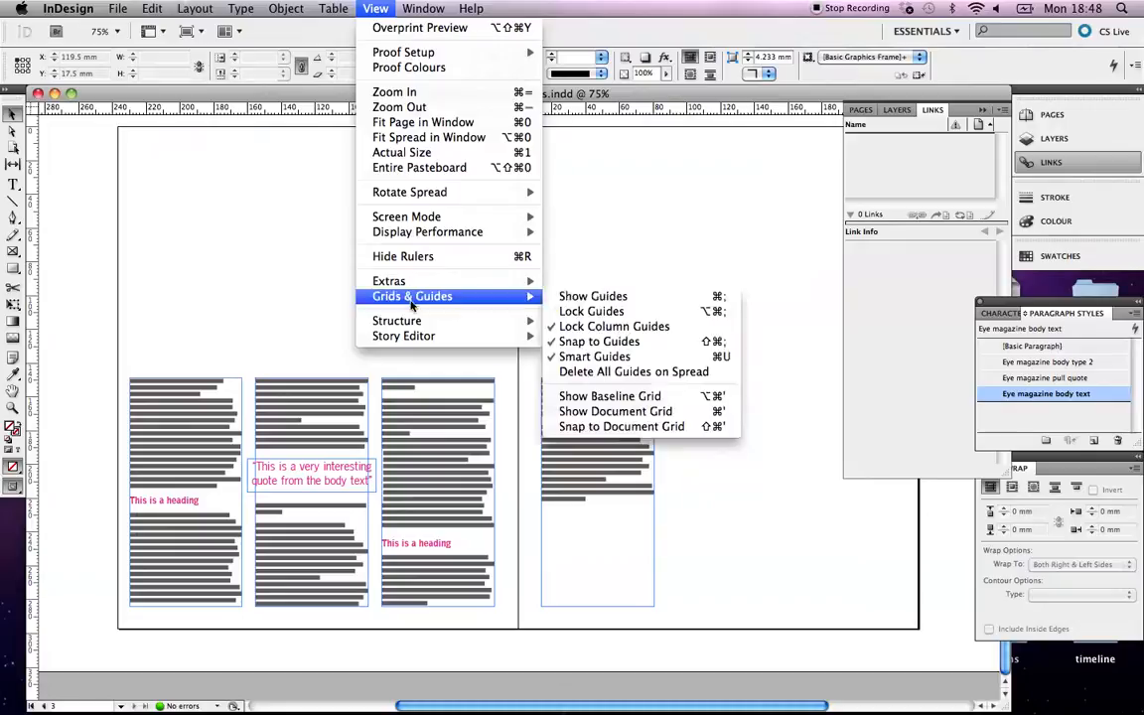
Show the margin and column guides and zoom out to 50% to view the blank first page.
left_click(593, 296)
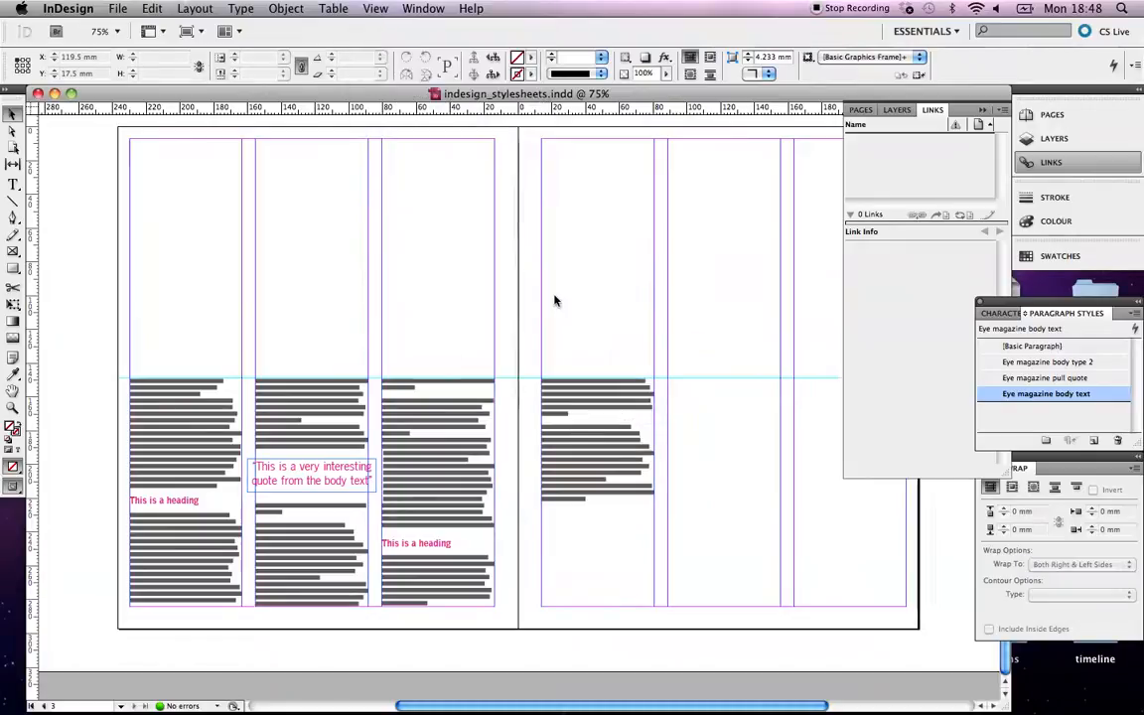
key("super+semicolon")
key("super+semicolon")
key("super+semicolon")
key("super+semicolon")
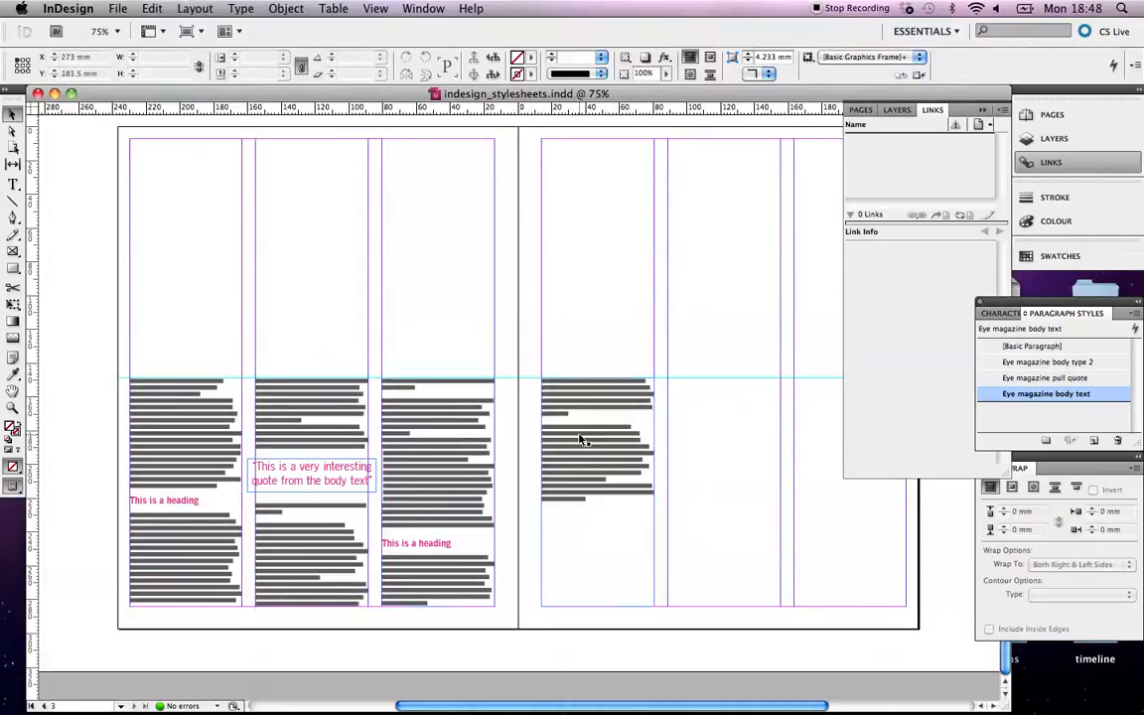
scroll(583, 437, "up", 4)
scroll(582, 437, "right", 2)
scroll(581, 439, "down", 3)
scroll(580, 439, "left", 4)
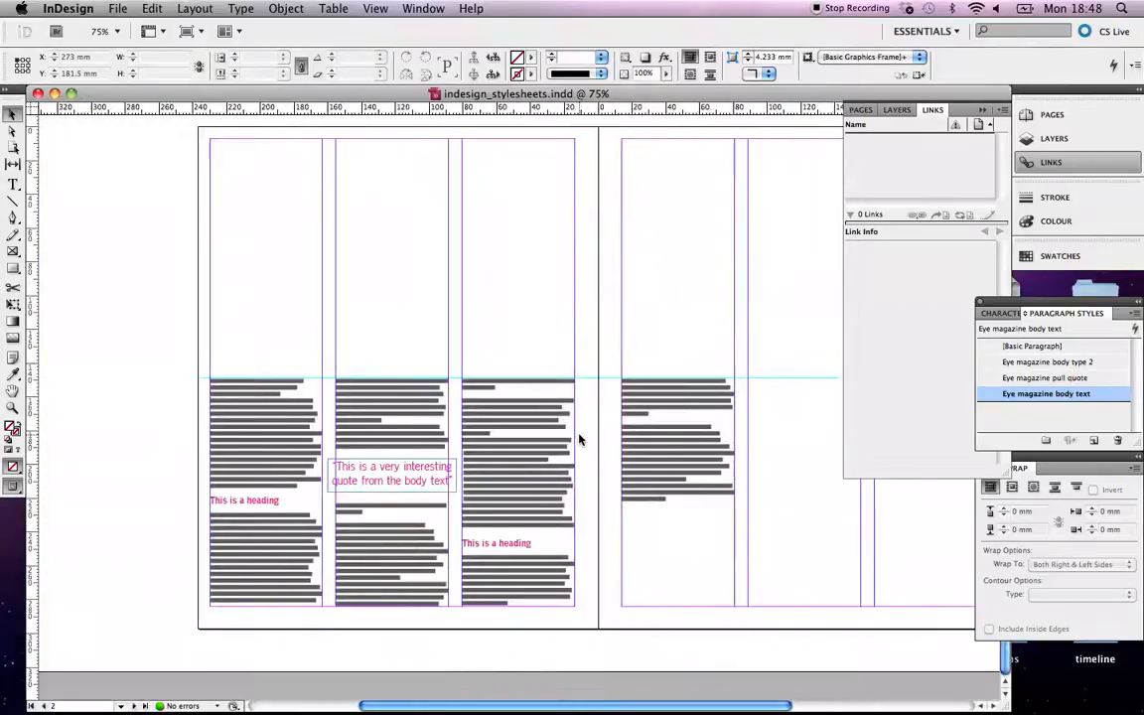
scroll(580, 439, "right", 8)
scroll(580, 439, "up", 10)
scroll(580, 439, "left", 3)
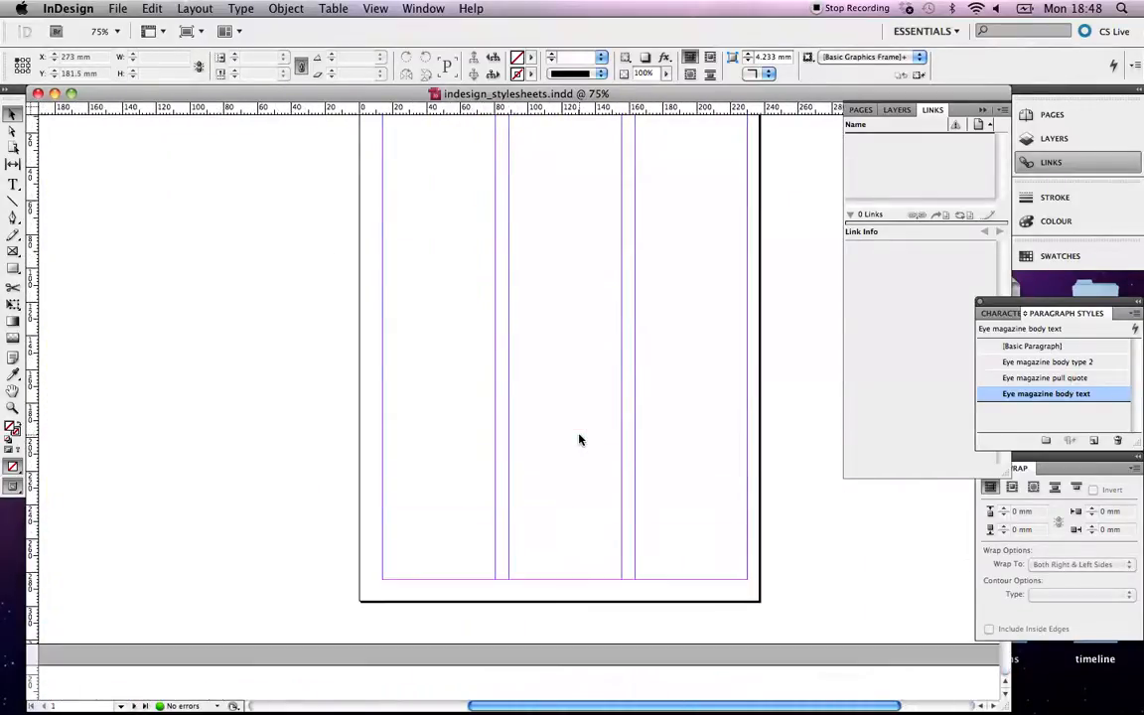
key("super+minus")
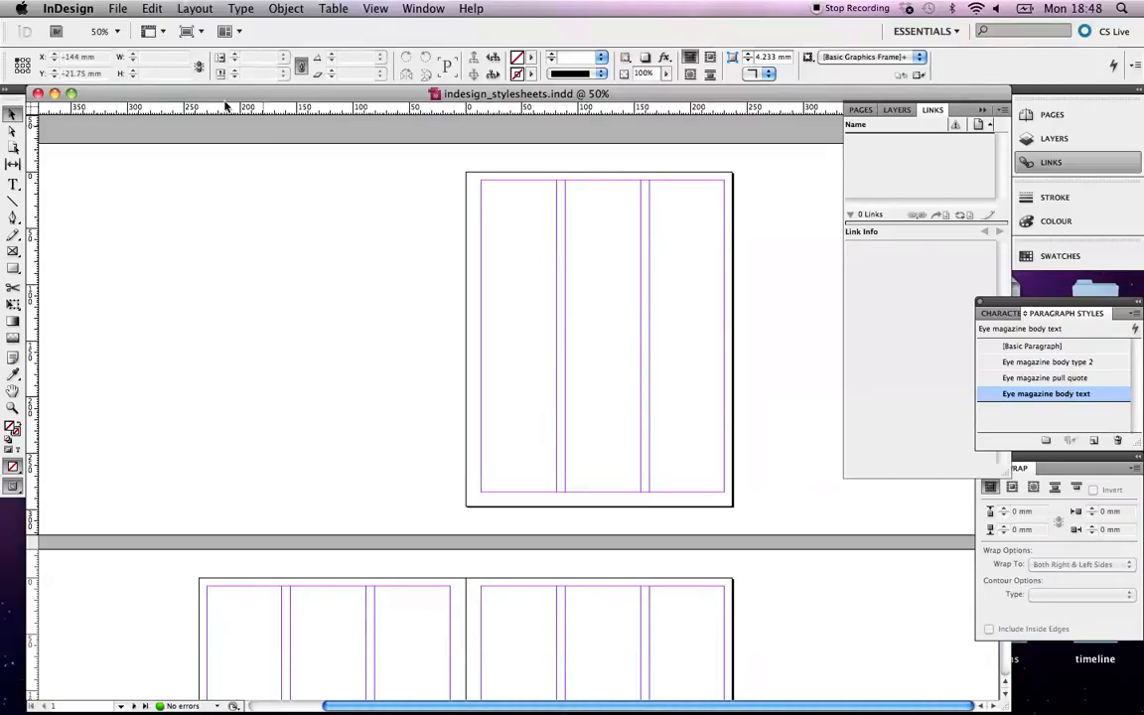
Choose Chanel_perfume.tif from the Images folder with File > Place.
left_click(118, 9)
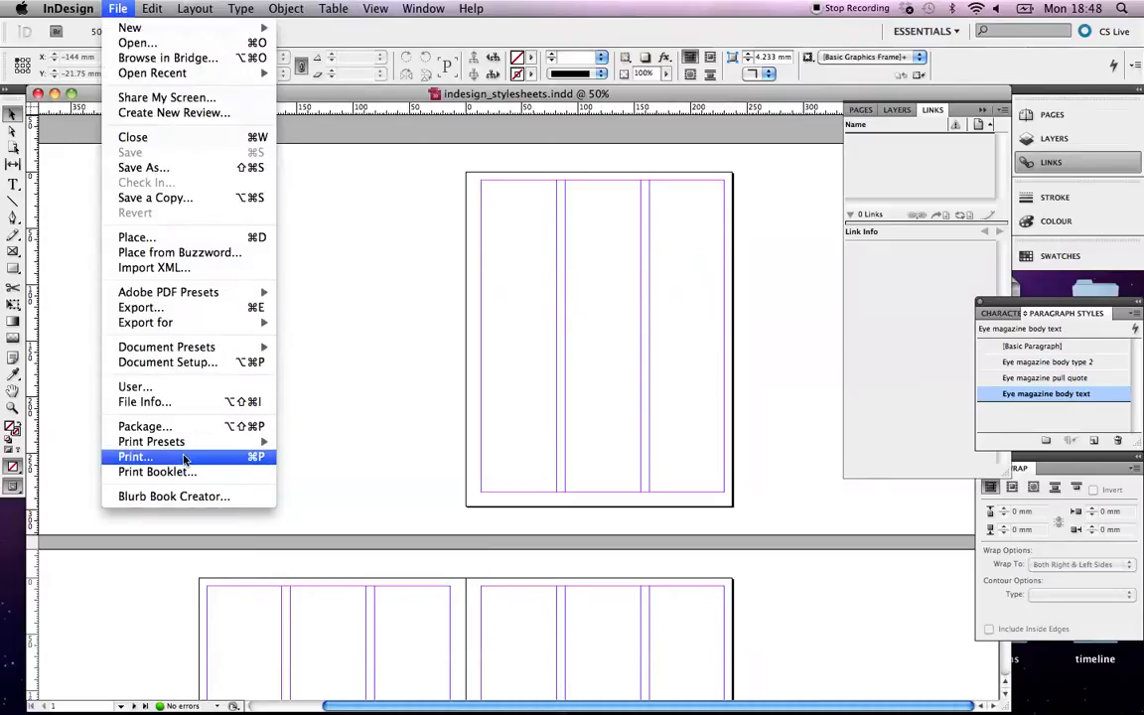
left_click(171, 238)
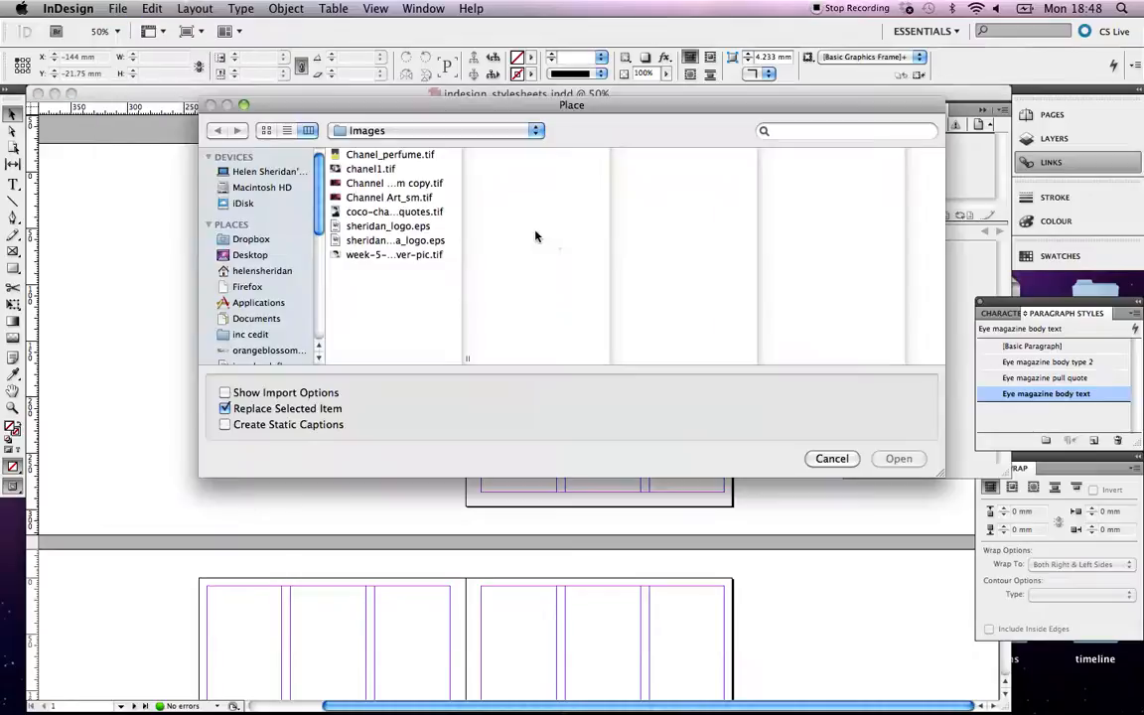
left_click(393, 155)
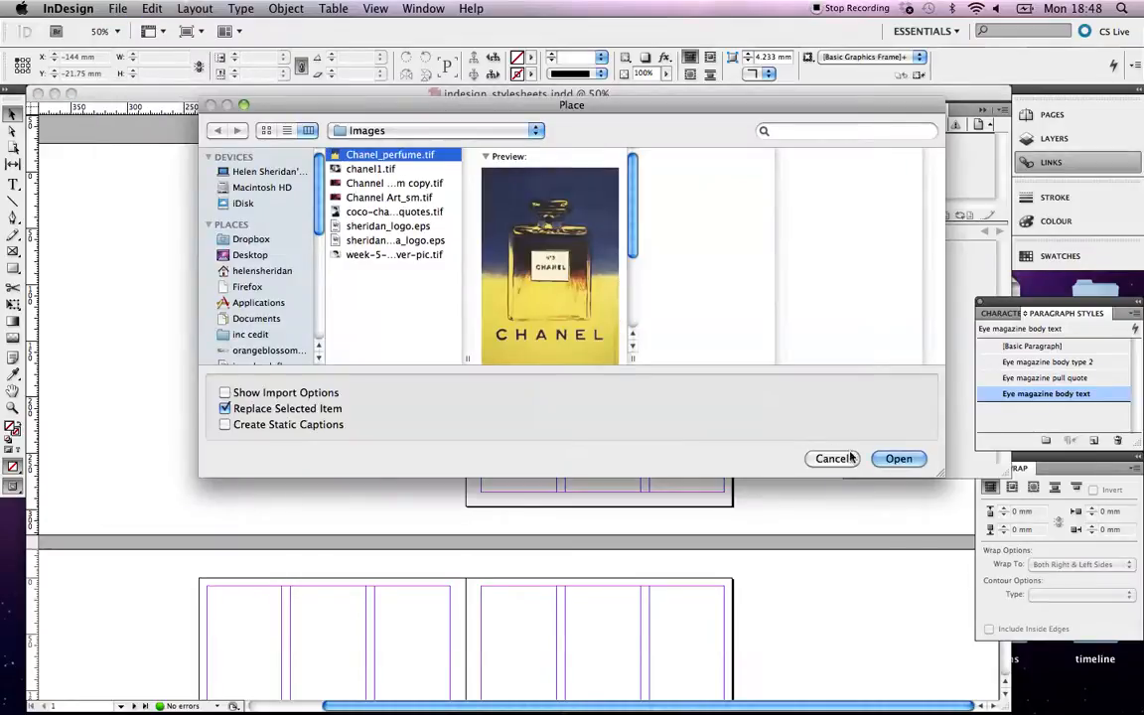
left_click(898, 459)
Drag the Chanel image across the first page and crop its frame to the page edges, removing the CHANEL lettering.
left_click_drag(441, 152, 752, 429)
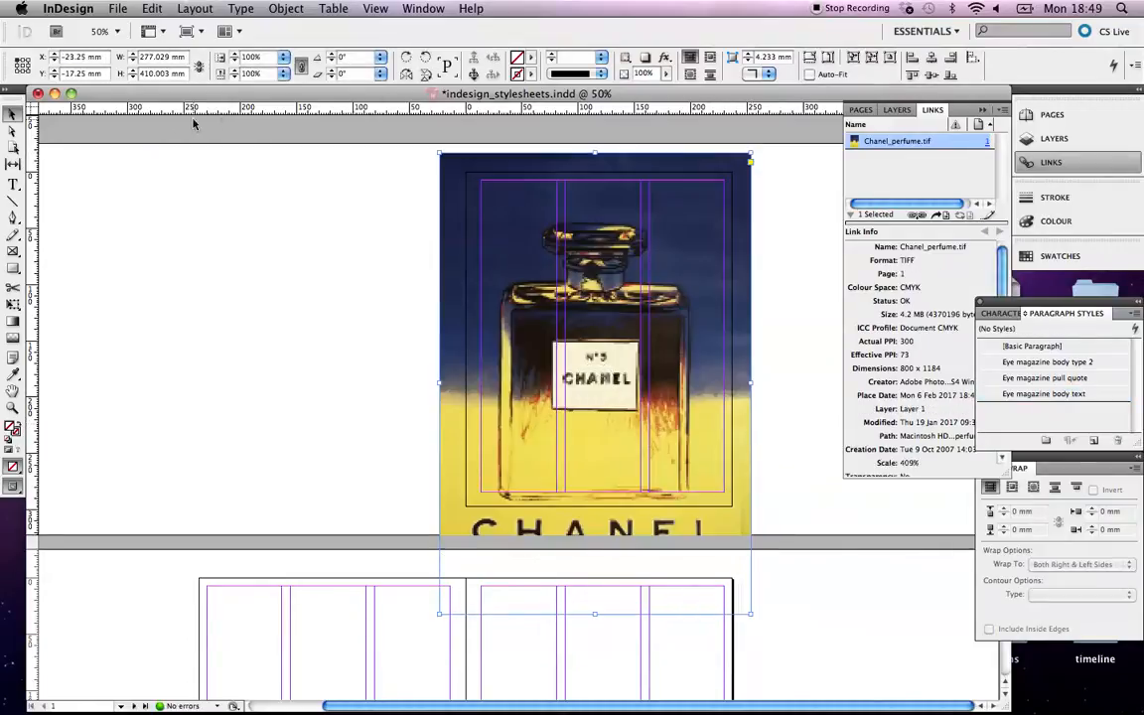
left_click_drag(595, 153, 596, 172)
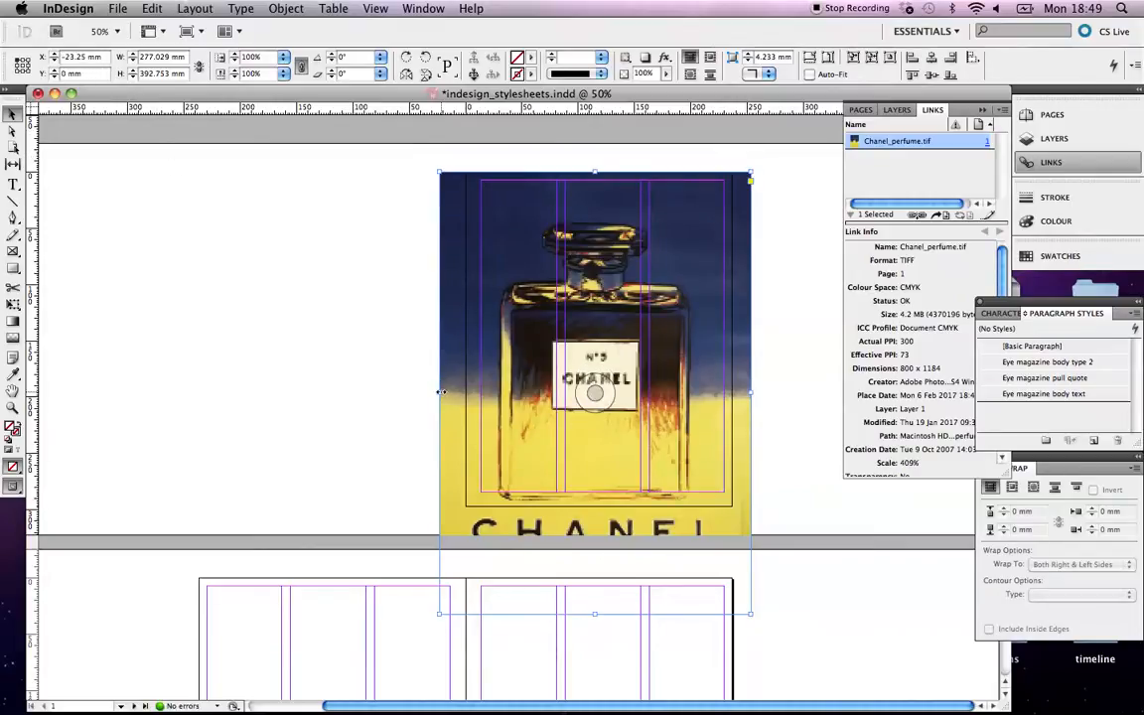
left_click_drag(440, 393, 467, 396)
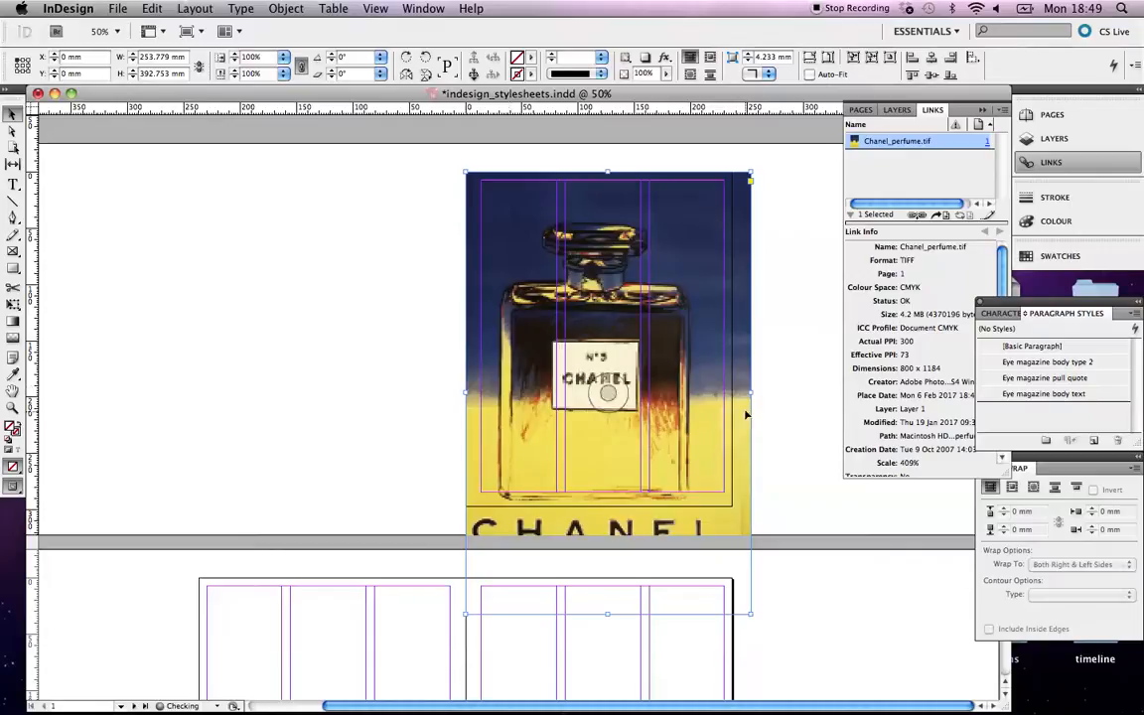
left_click_drag(751, 393, 732, 395)
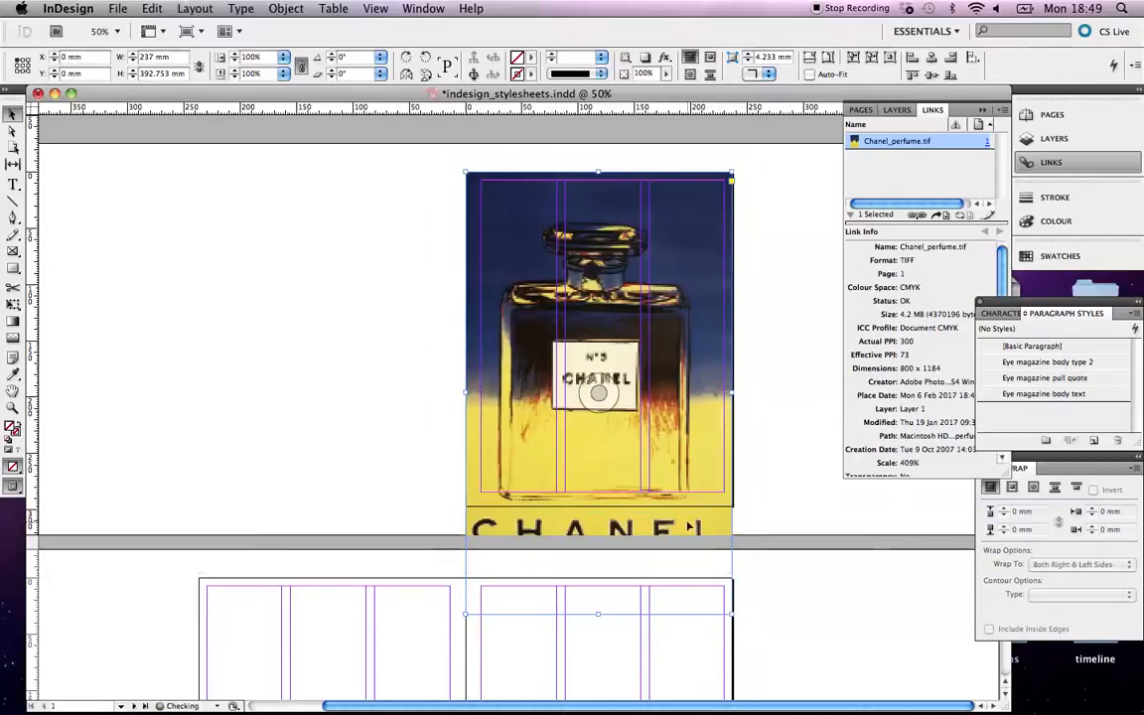
left_click_drag(597, 613, 597, 506)
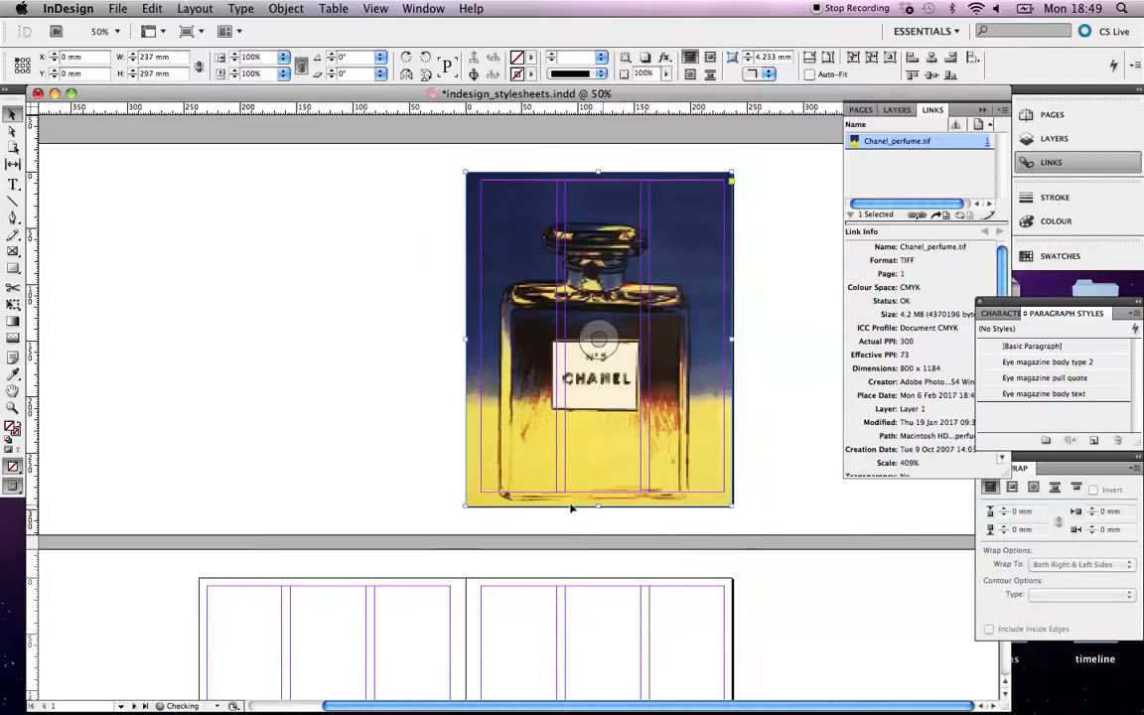
Reposition the perfume image inside its frame with the Direct Selection tool, then deselect.
left_click(13, 130)
left_click_drag(554, 346, 560, 345)
left_click(298, 303)
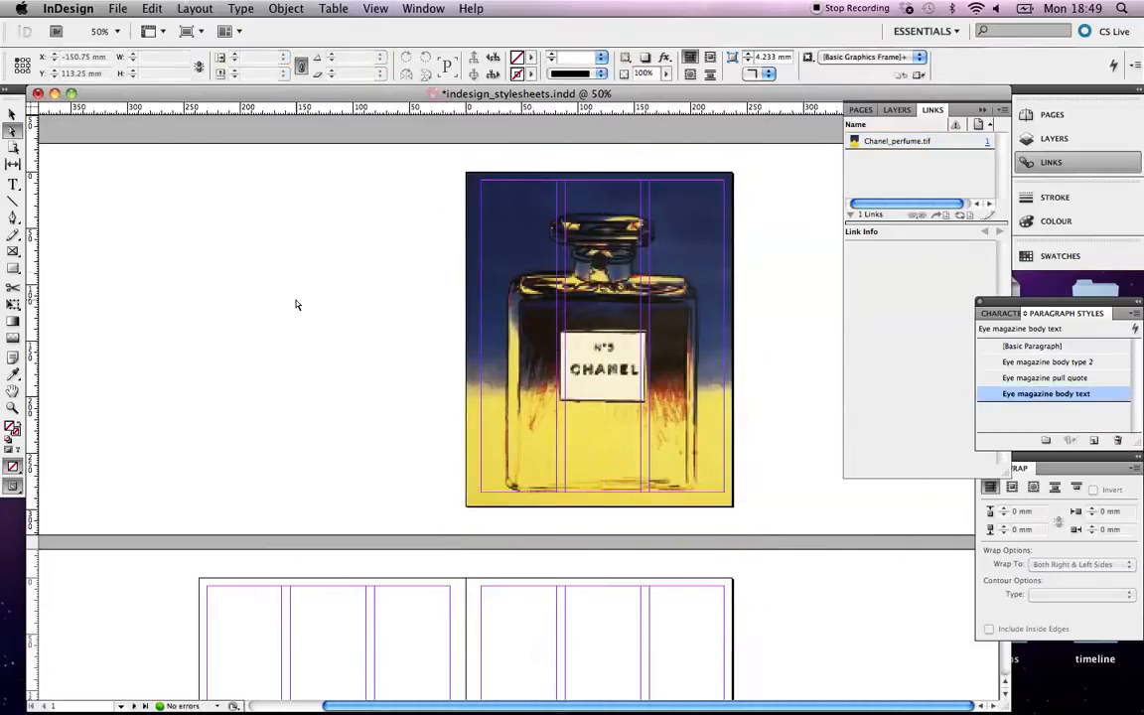
Check Chanel_perfume.tif's Link Info (300 actual, 73 effective PPI at 409%) and save indesign_stylesheets.indd.
left_click(1046, 169)
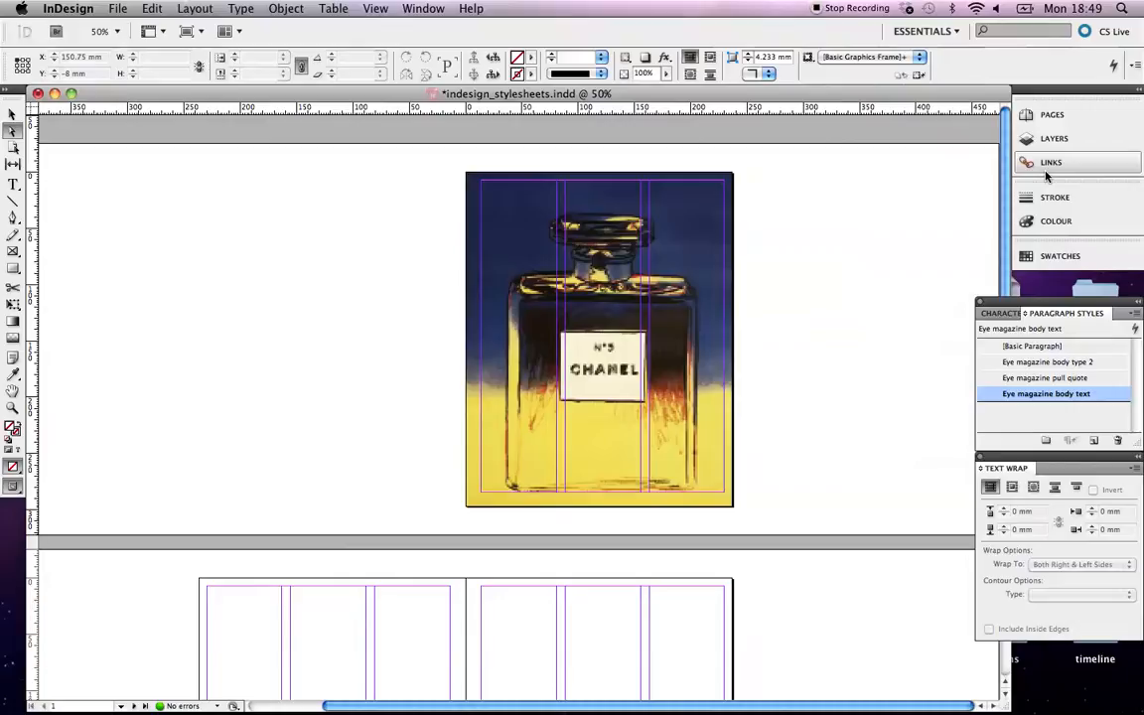
left_click(695, 328)
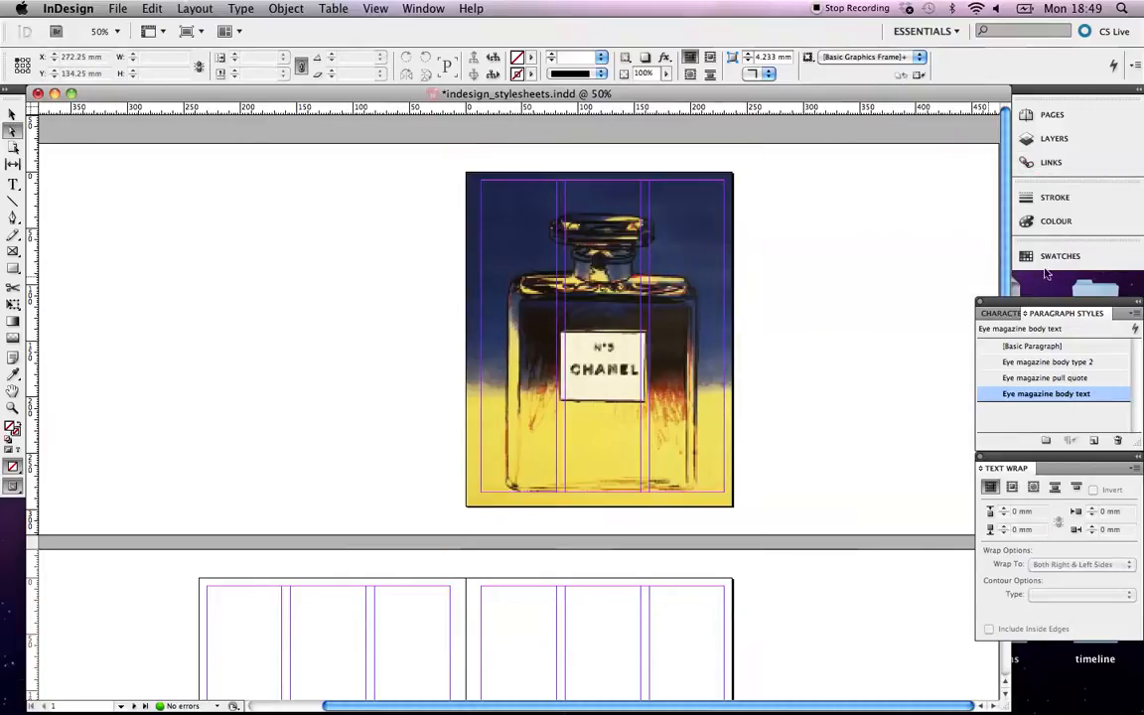
left_click(1045, 164)
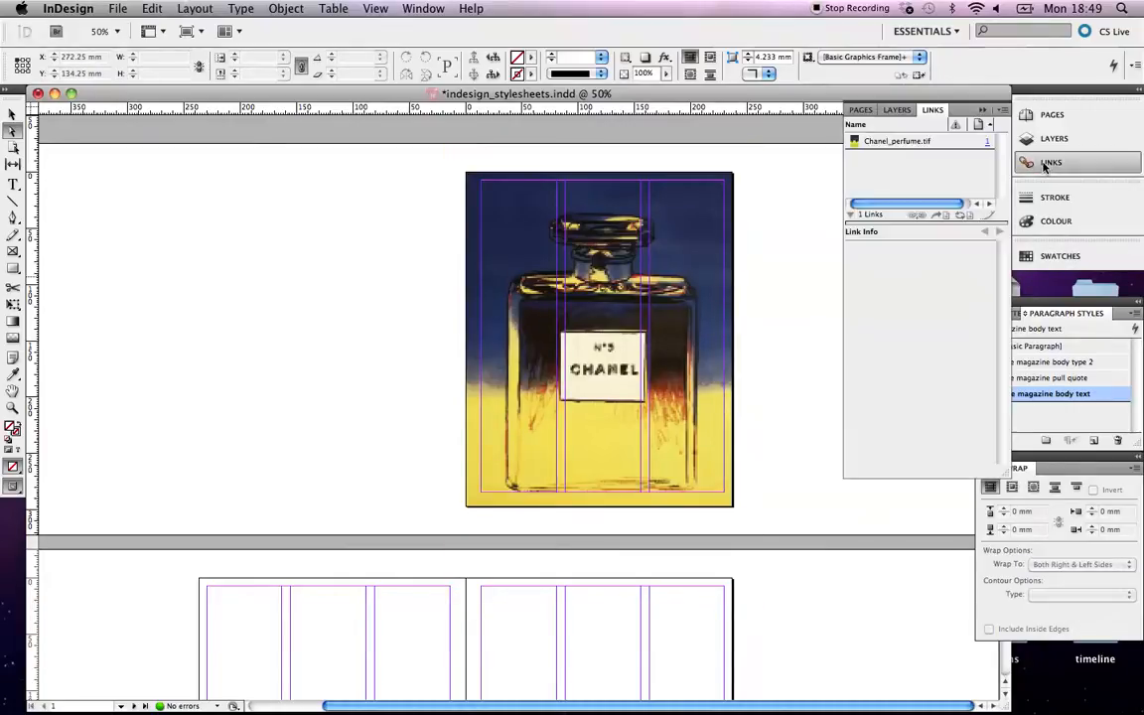
left_click(895, 142)
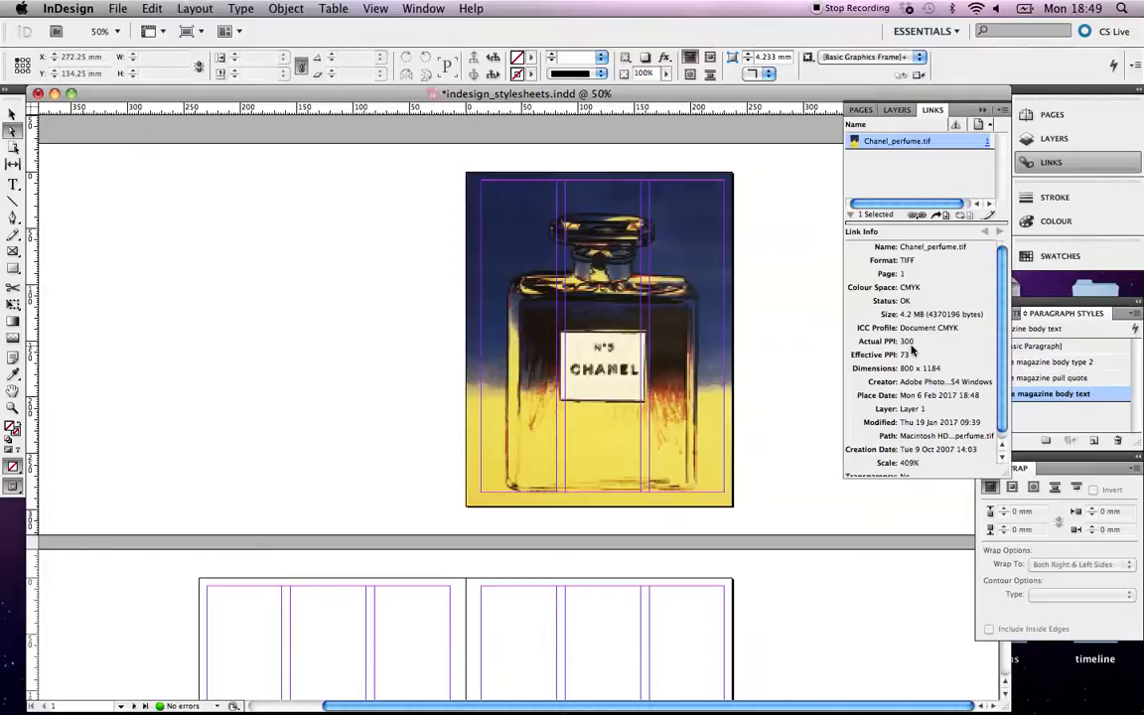
scroll(912, 350, "down", 1)
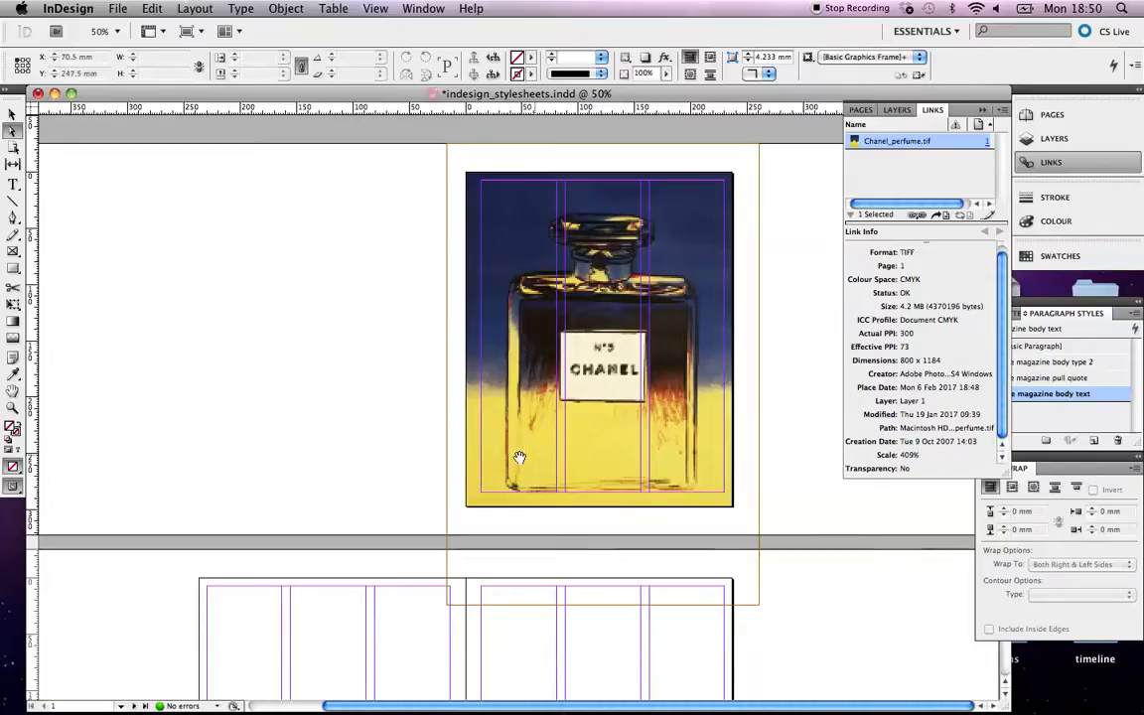
scroll(356, 372, "down", 4)
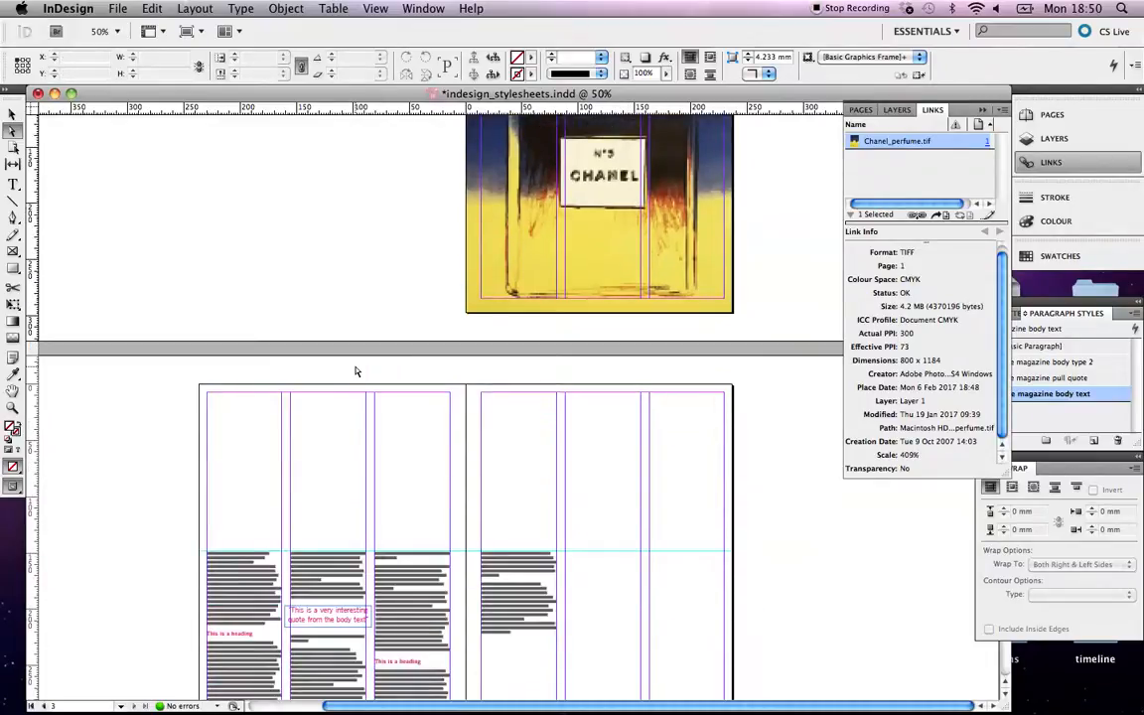
scroll(356, 372, "down", 1)
key("super+s")
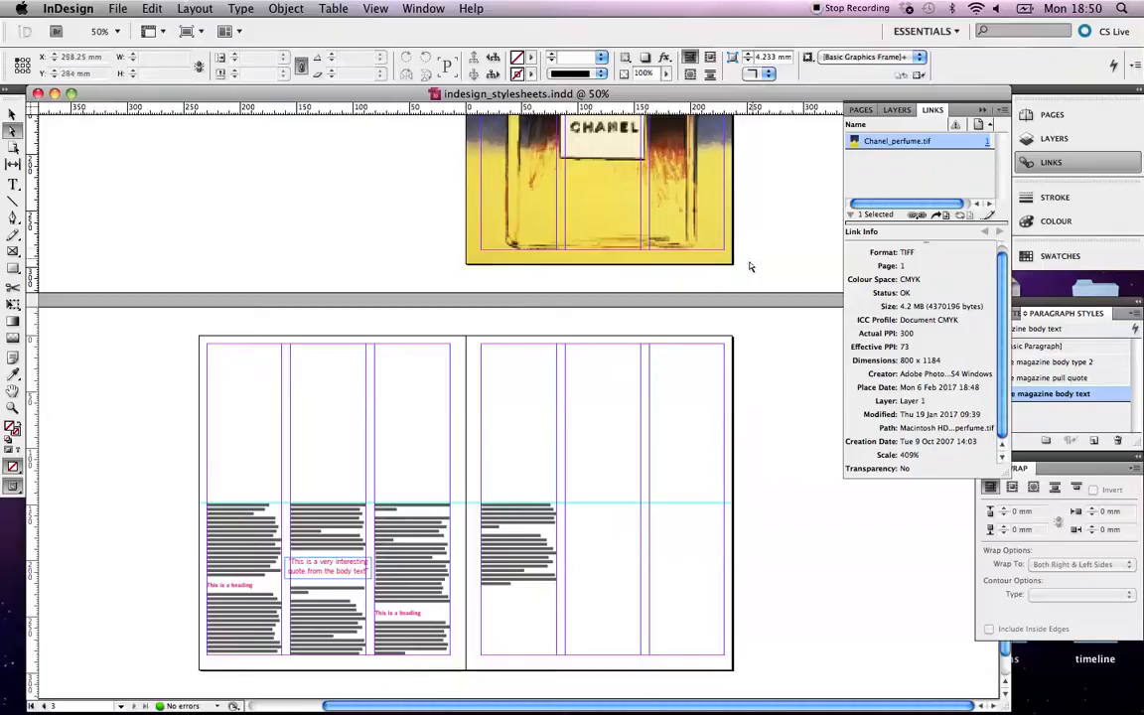
scroll(704, 231, "up", 3)
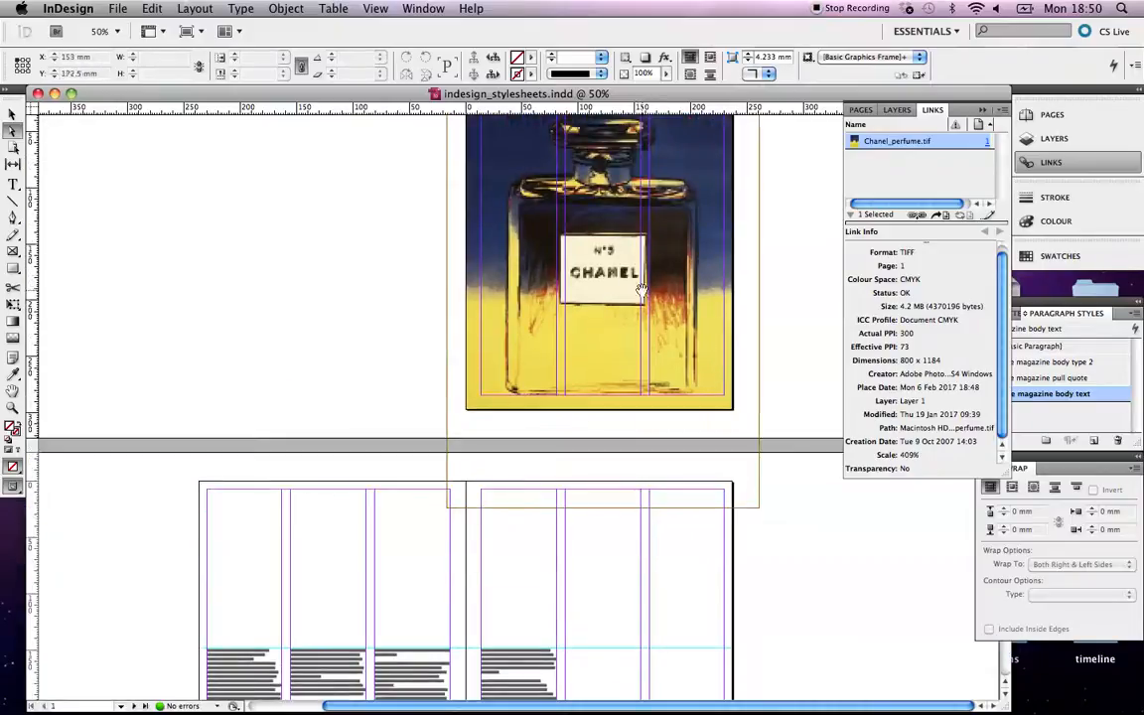
Select the whole sheridan media logo in Illustrator, copy it with Edit > Copy, and return to InDesign.
left_click(479, 688)
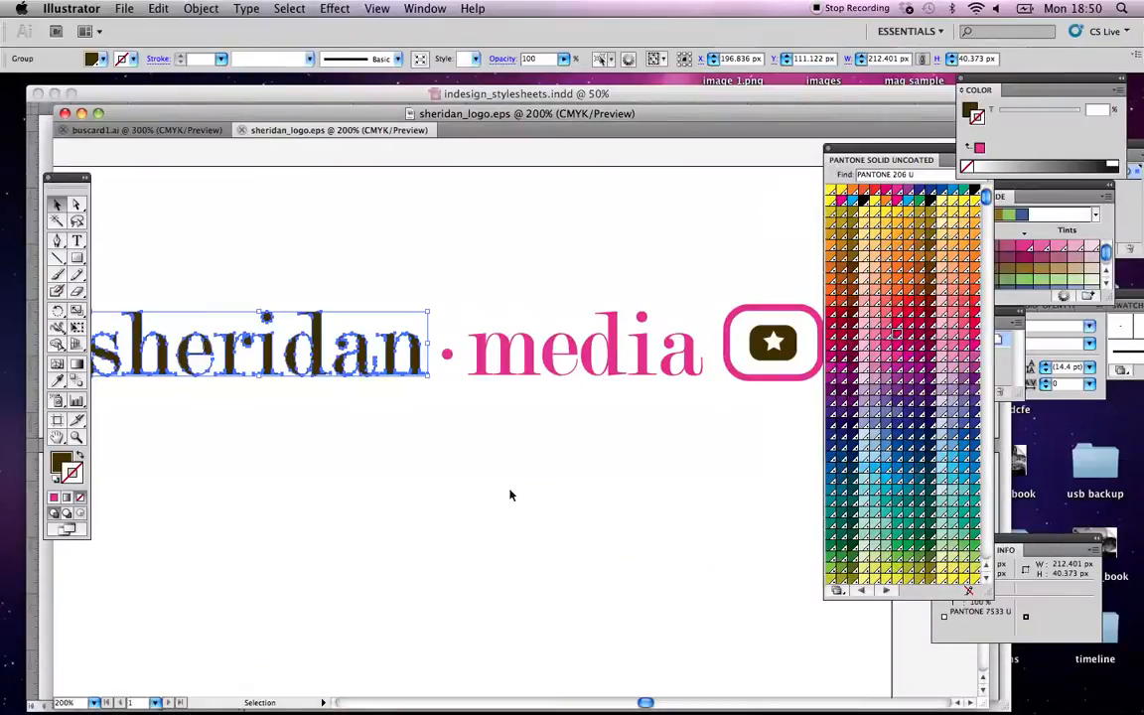
left_click_drag(265, 306, 689, 452)
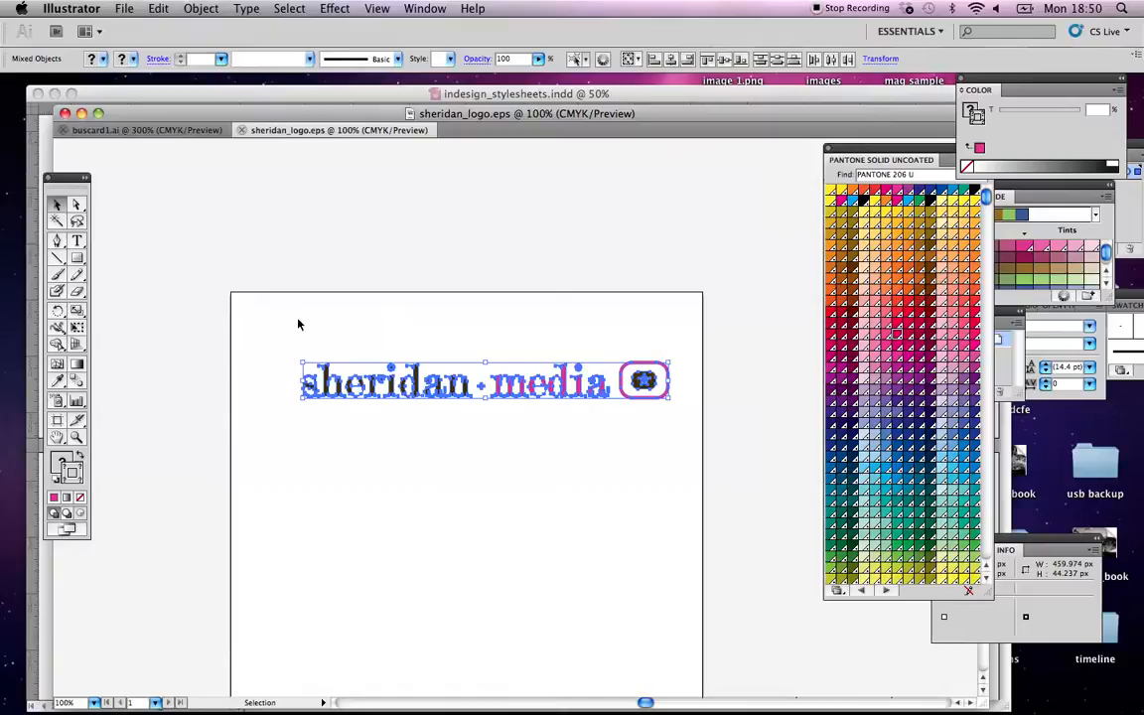
left_click(154, 9)
left_click(179, 85)
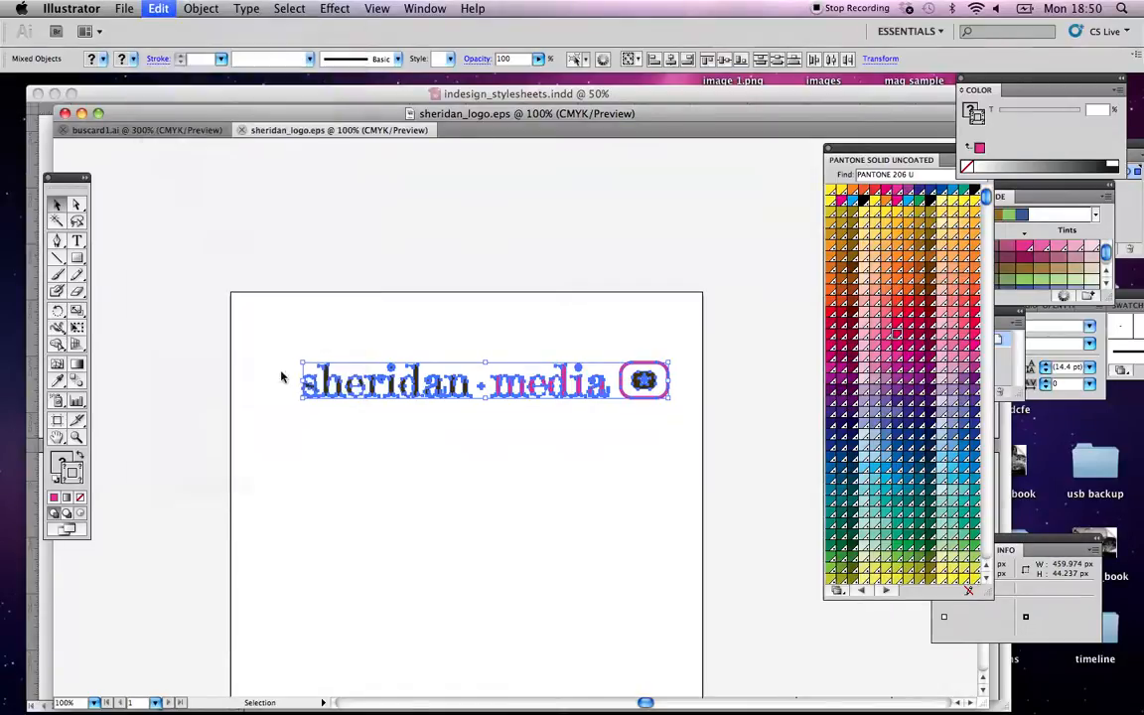
left_click(556, 693)
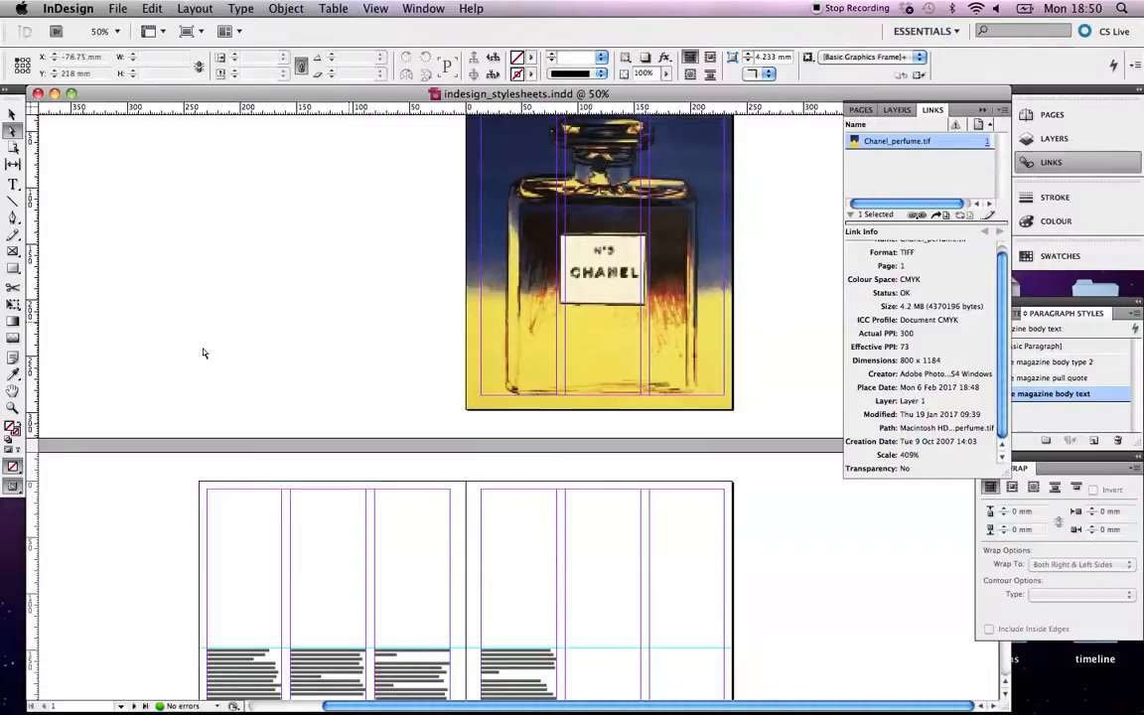
Paste the sheridan media logo onto the cover and drag it to the bottom of the perfume image.
left_click(152, 9)
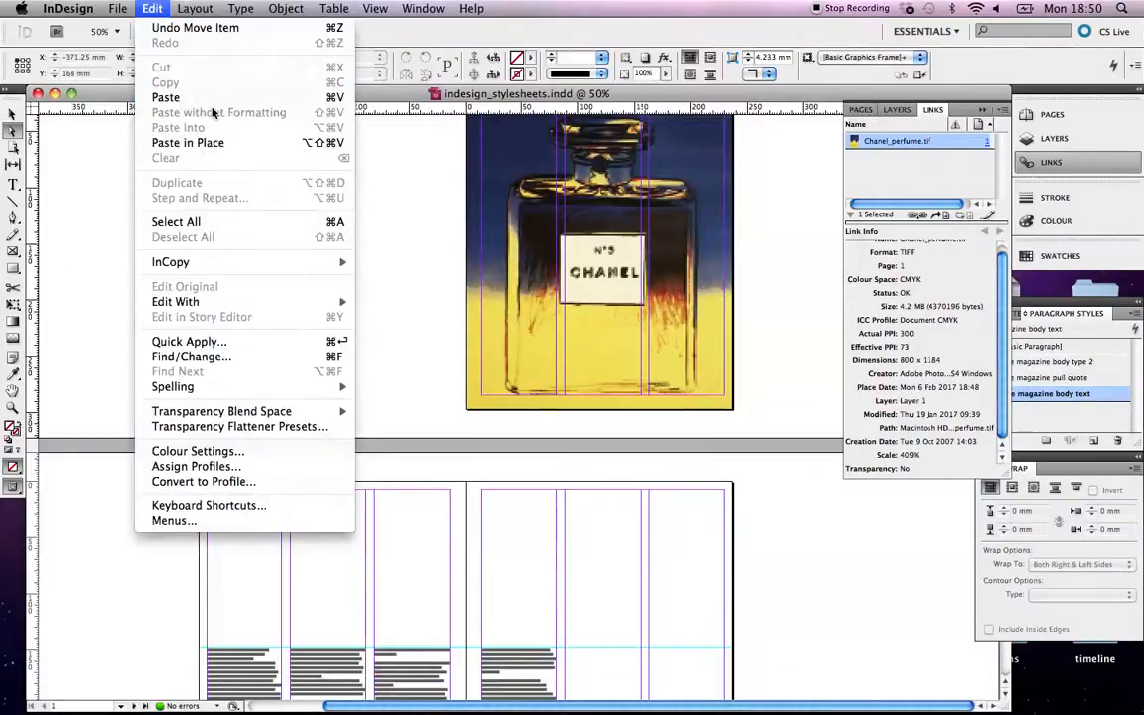
left_click(173, 97)
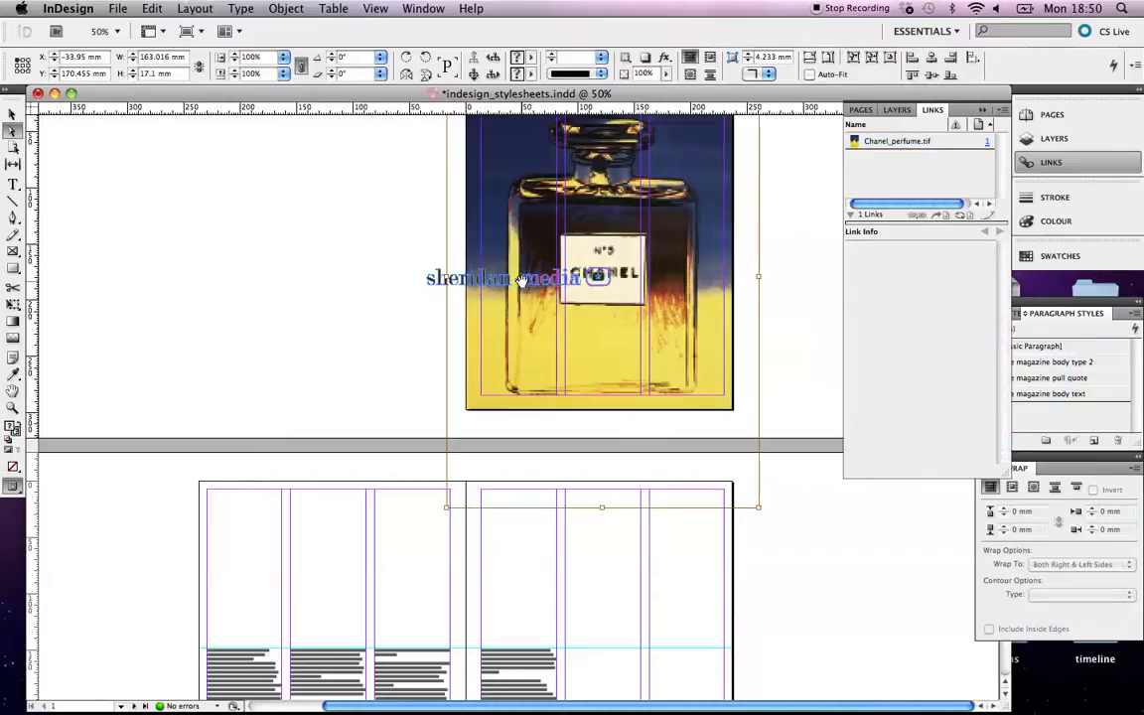
left_click(353, 319)
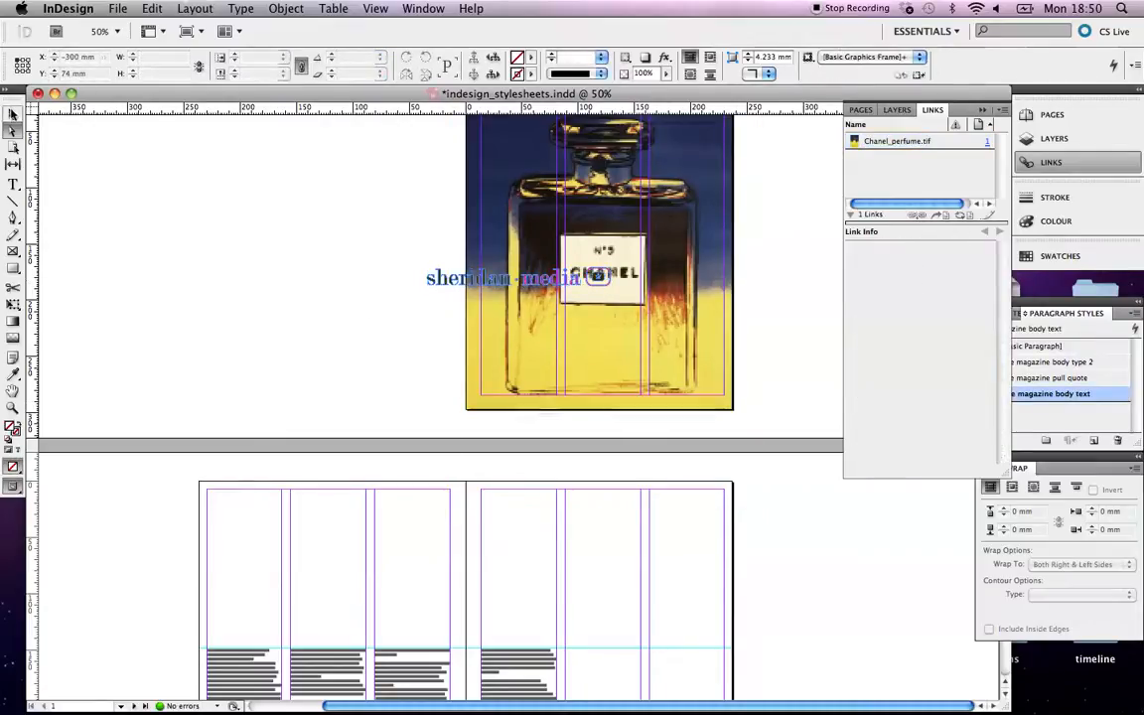
left_click(13, 113)
left_click(476, 281)
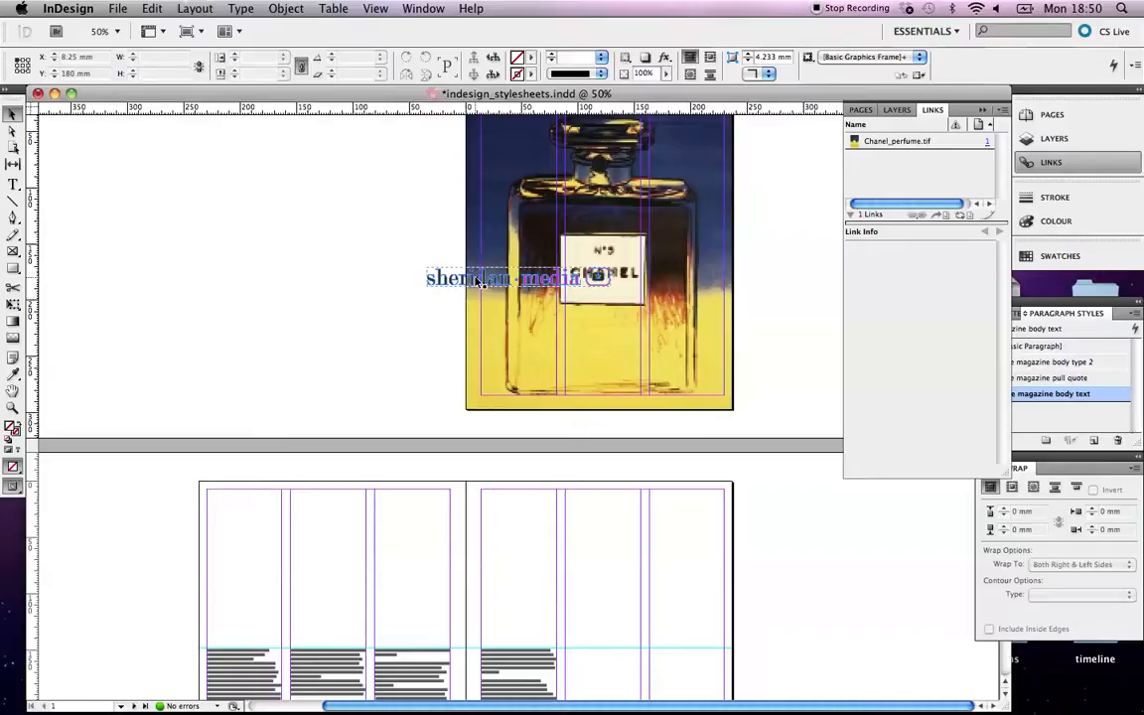
left_click_drag(477, 281, 530, 388)
Zoom in on the logo and nudge it slightly lower.
left_click(340, 364)
key("super+equal")
key("super+equal")
key("super+equal")
key("super+equal")
key("super+equal")
key("super+equal")
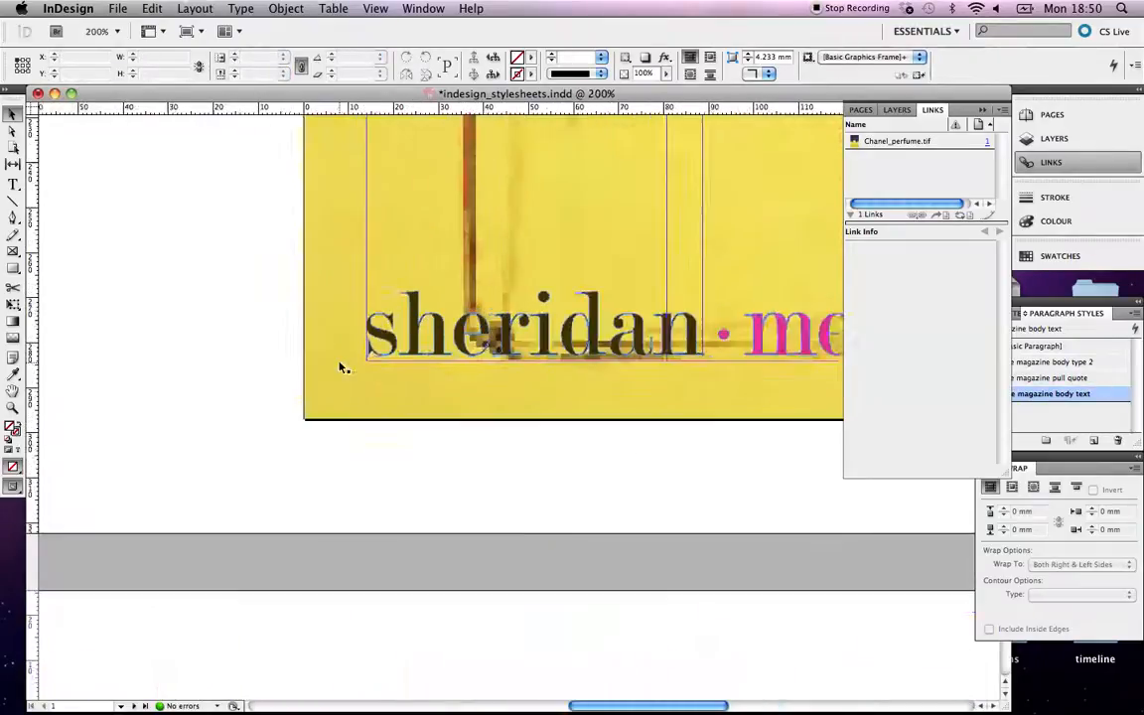
left_click_drag(363, 294, 374, 309)
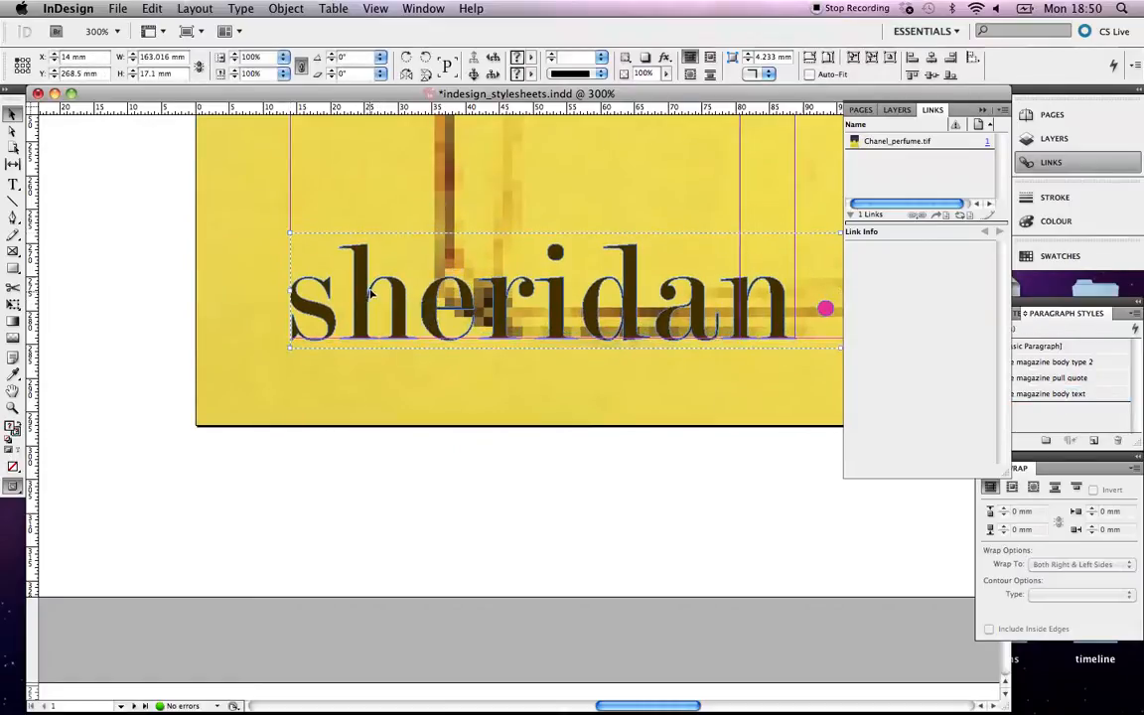
scroll(477, 330, "right", 15)
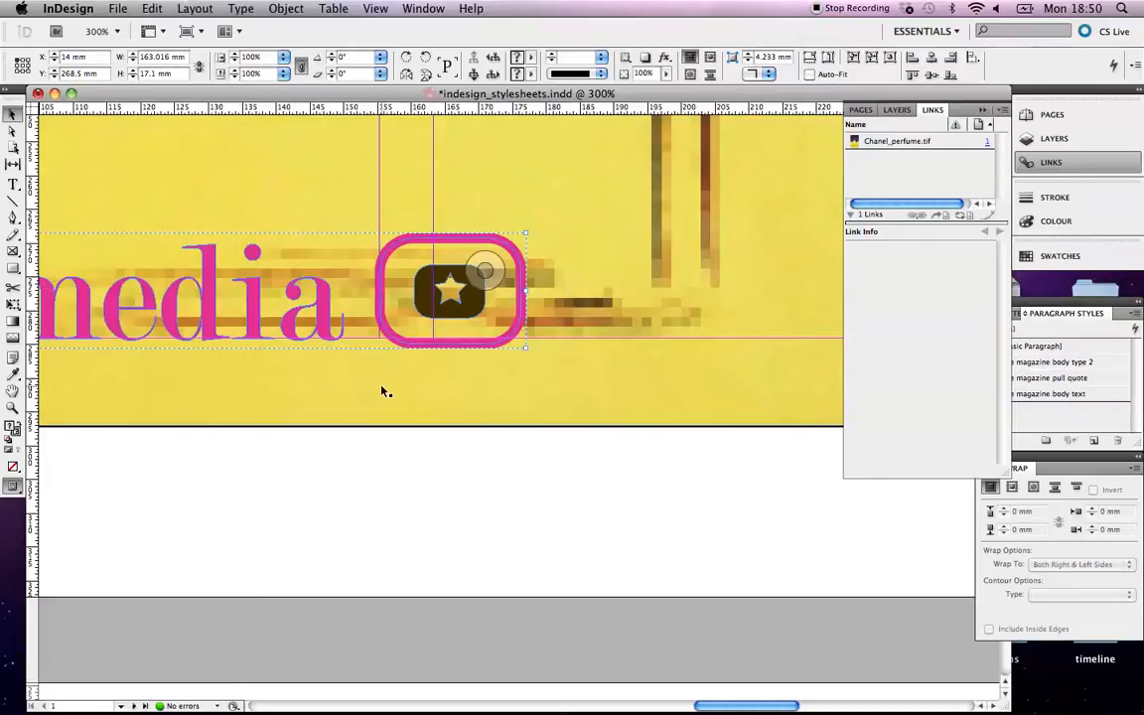
scroll(383, 391, "left", 5)
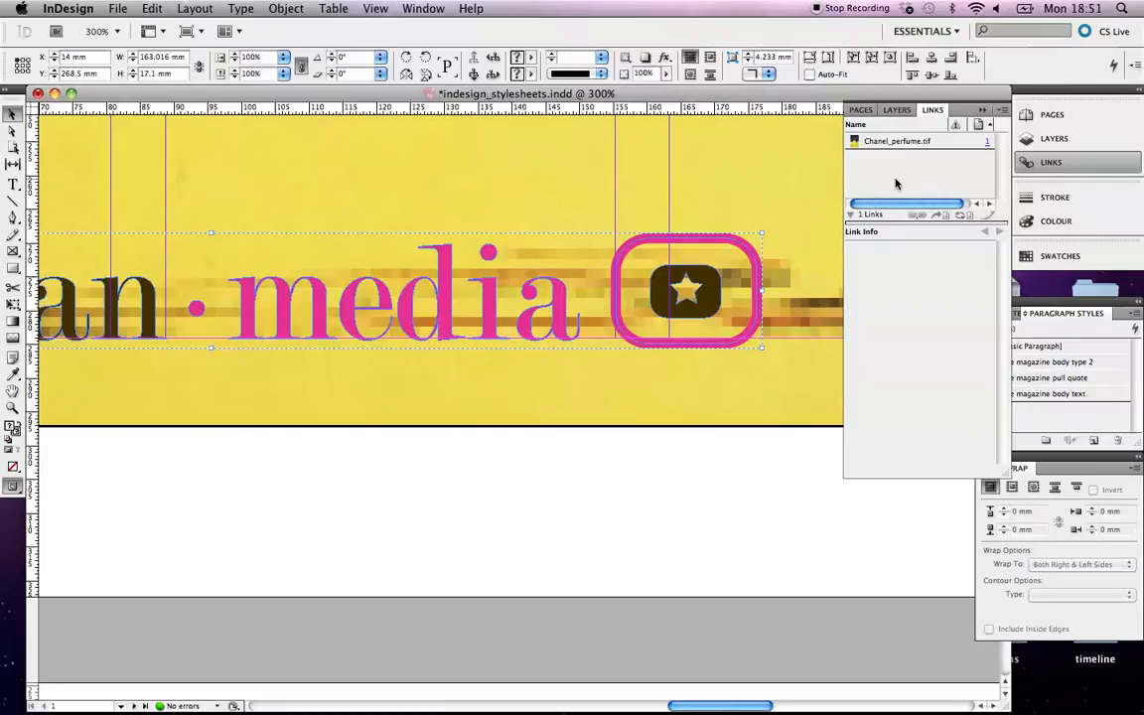
mouse_move(866, 215)
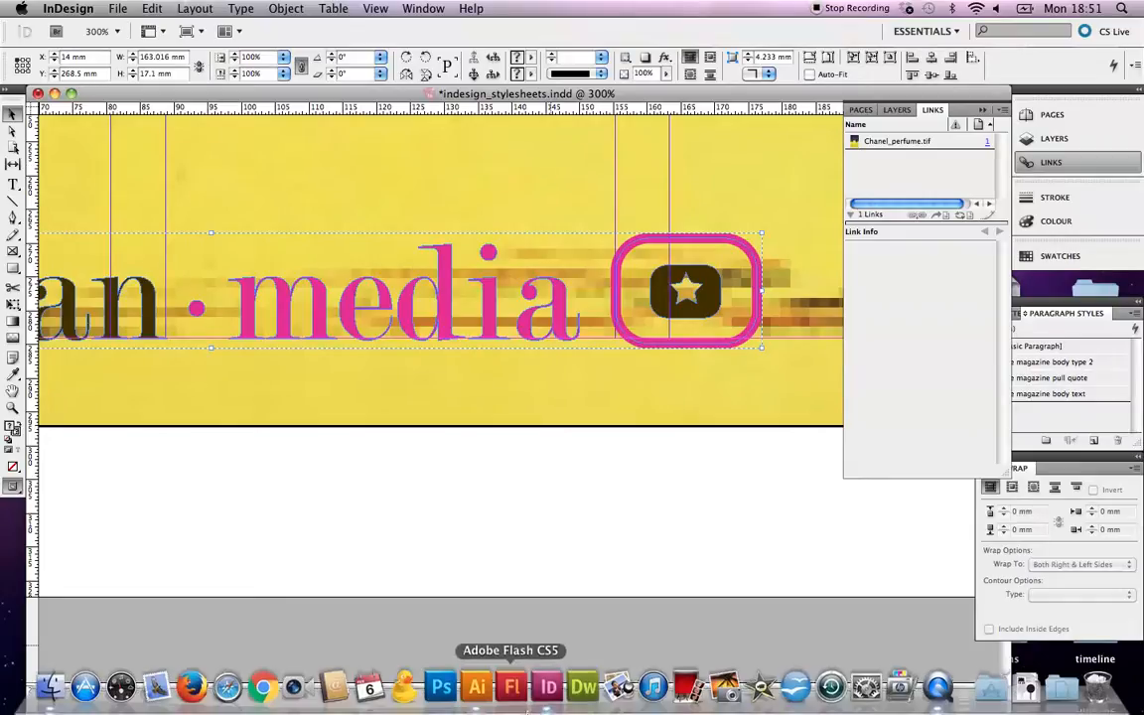
Load sheridan_logo.eps for placing via File > Place.
key("super+minus")
key("super+minus")
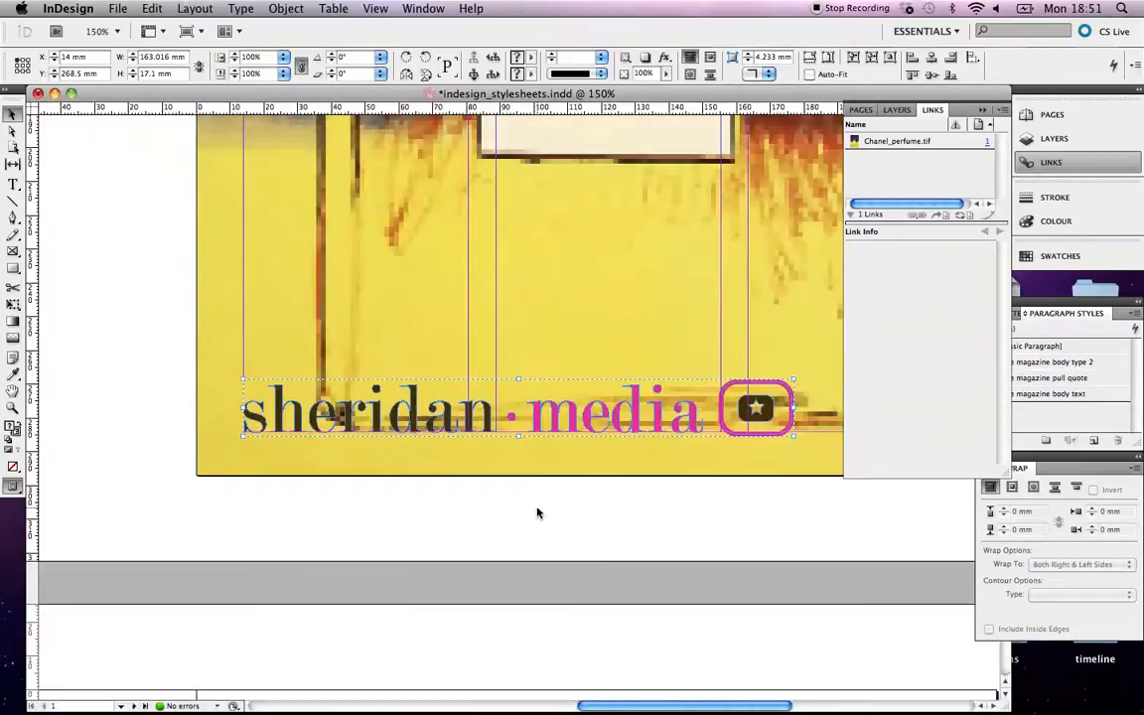
left_click(476, 294)
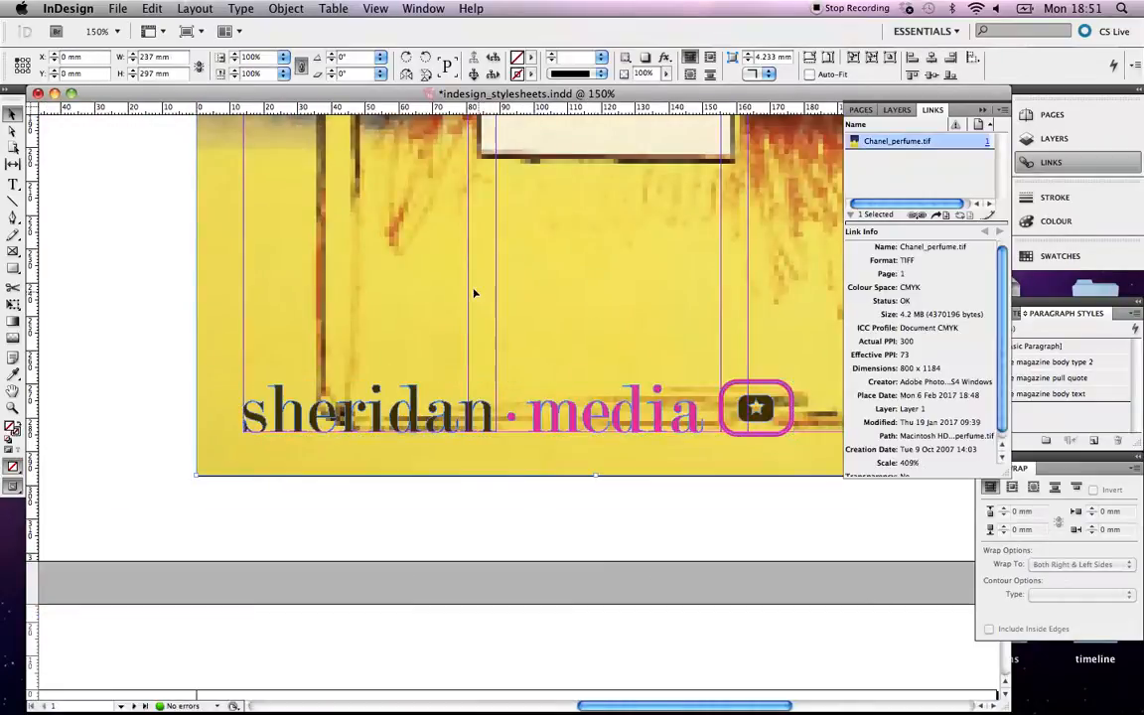
left_click(158, 266)
left_click(118, 8)
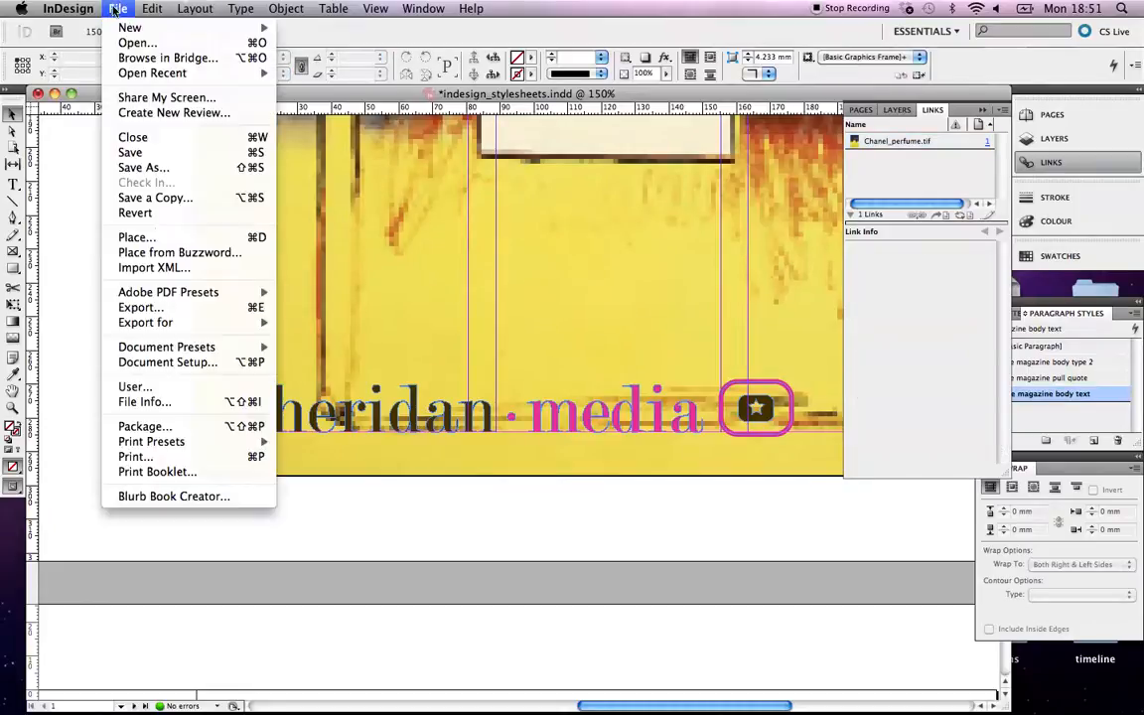
left_click(139, 237)
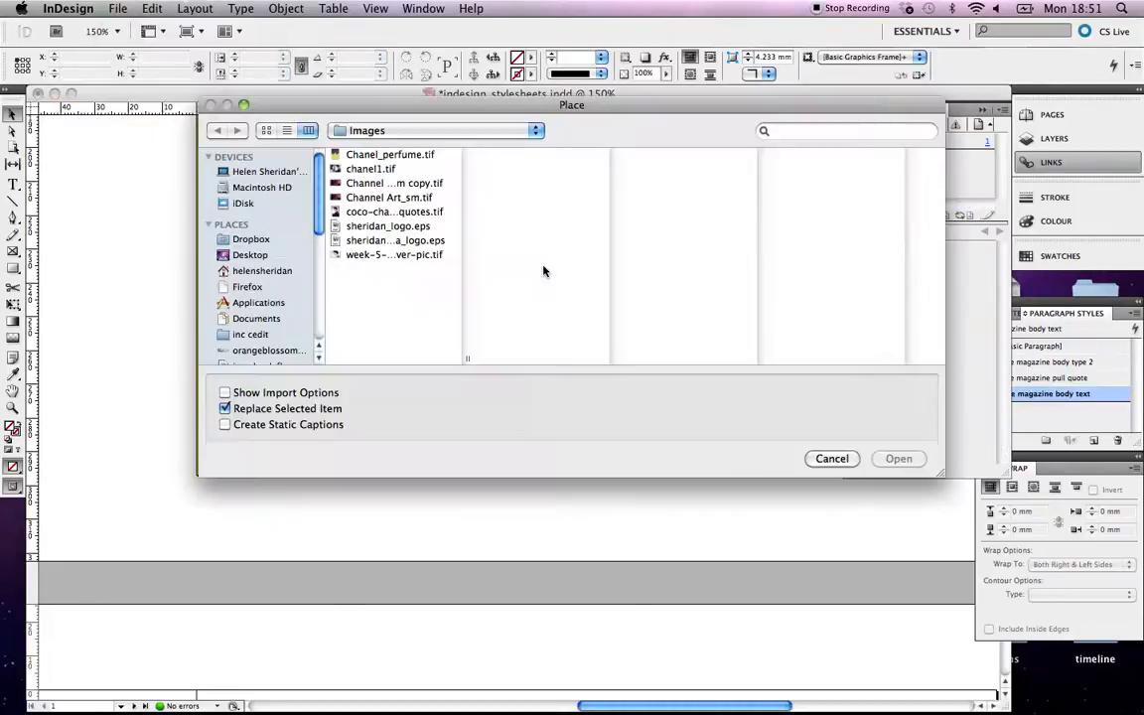
left_click(429, 229)
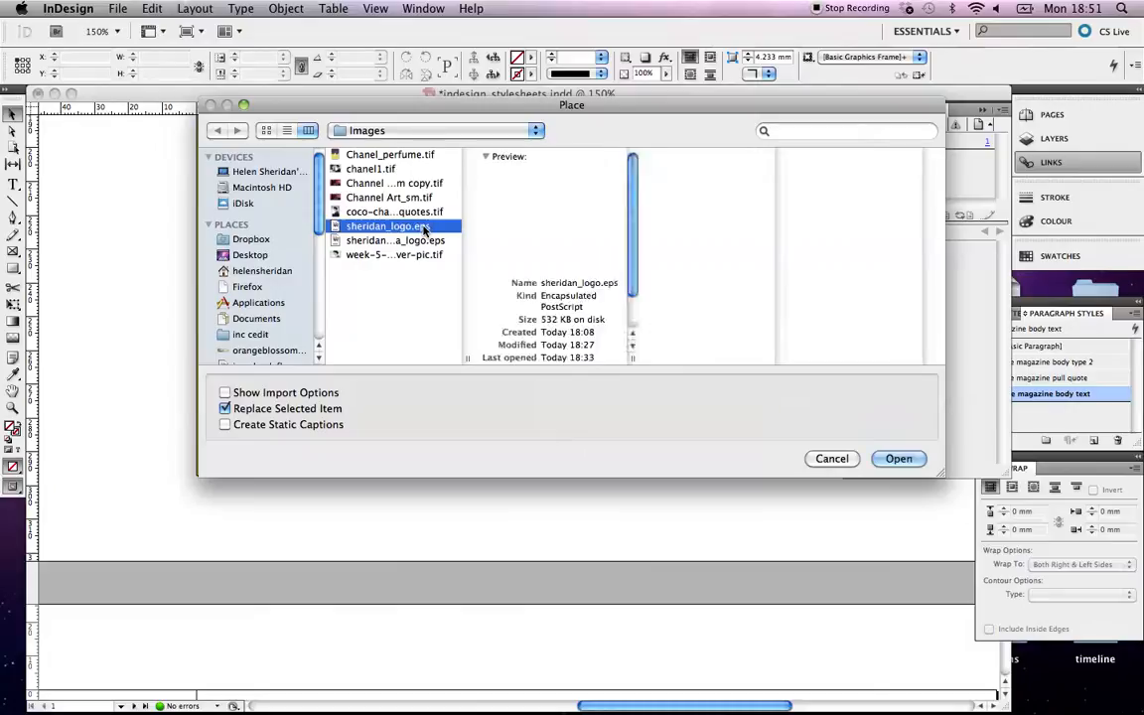
left_click(898, 459)
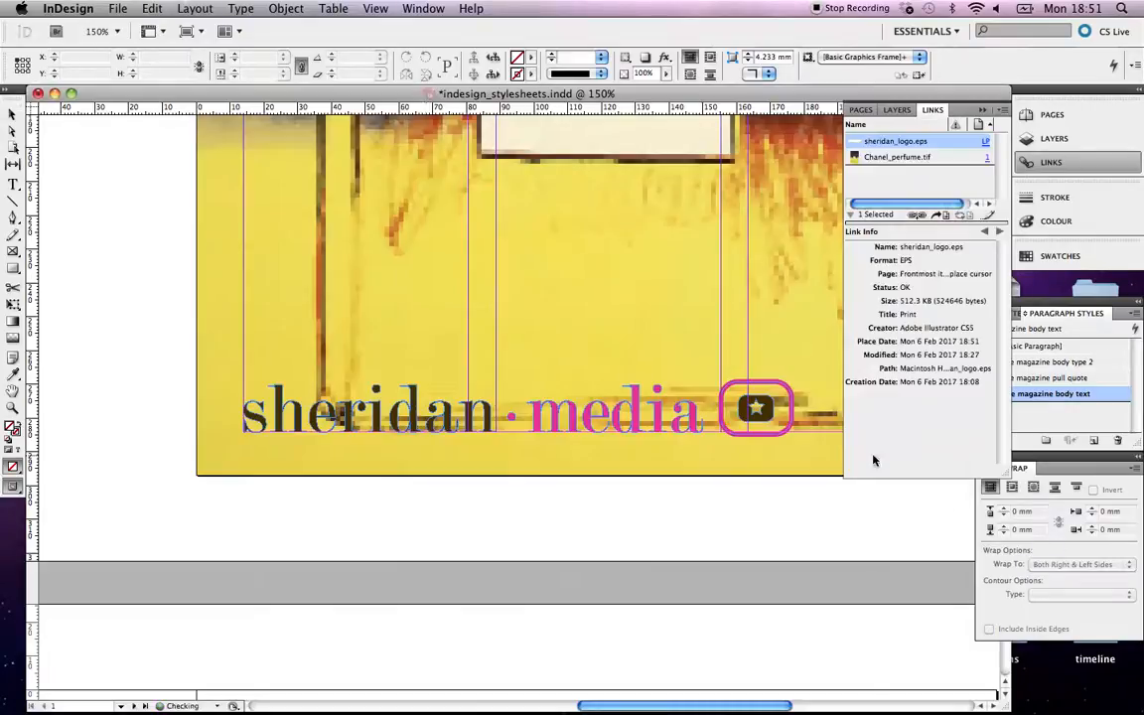
Draw a frame for sheridan_logo.eps on the cover and move it just above the pasted logo.
left_click_drag(246, 228, 723, 318)
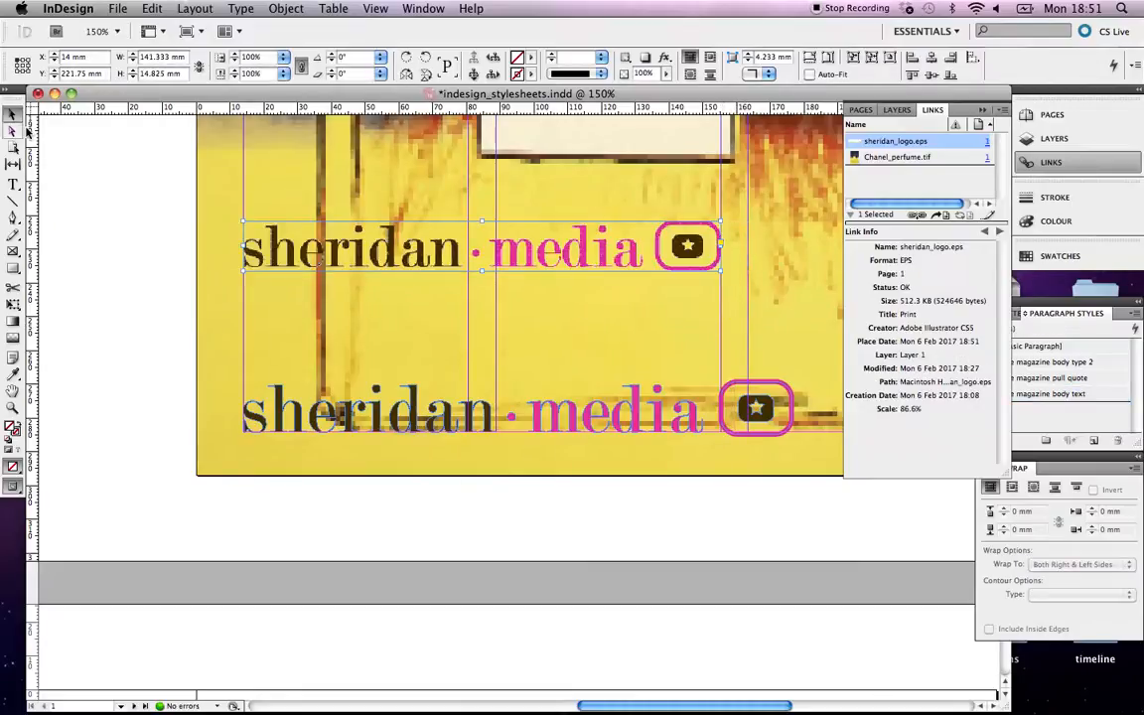
left_click(68, 171)
left_click_drag(279, 257, 279, 352)
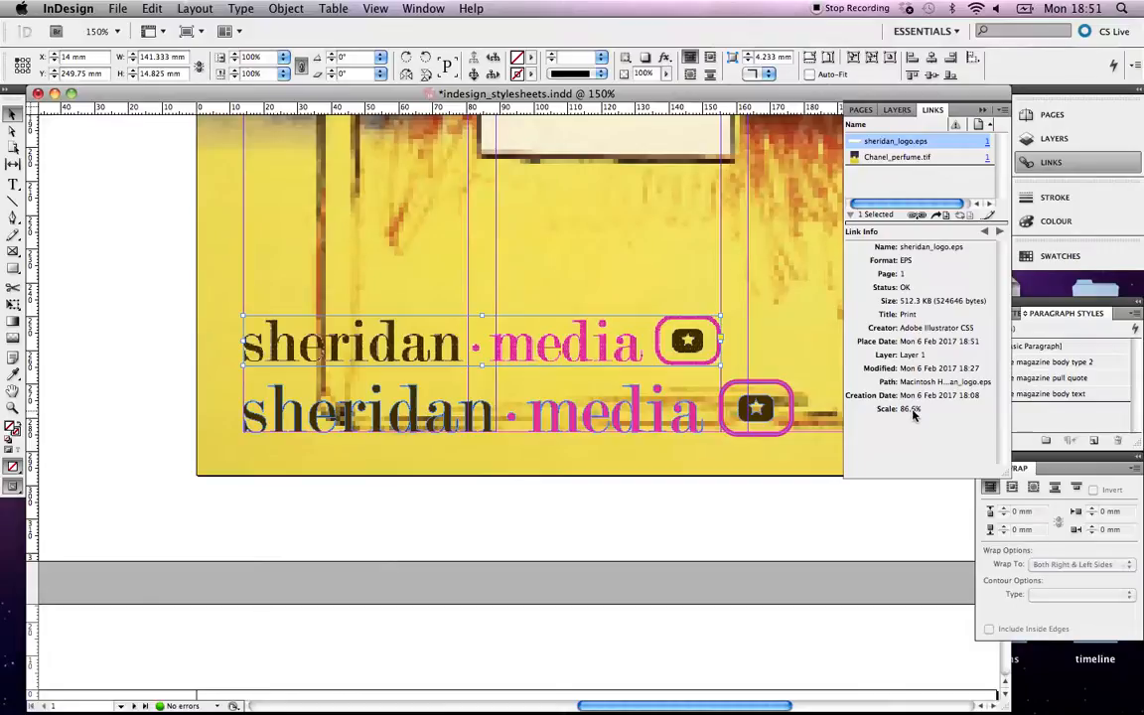
key("super+equal")
key("super+equal")
key("super+equal")
key("super+equal")
key("super+equal")
key("super+equal")
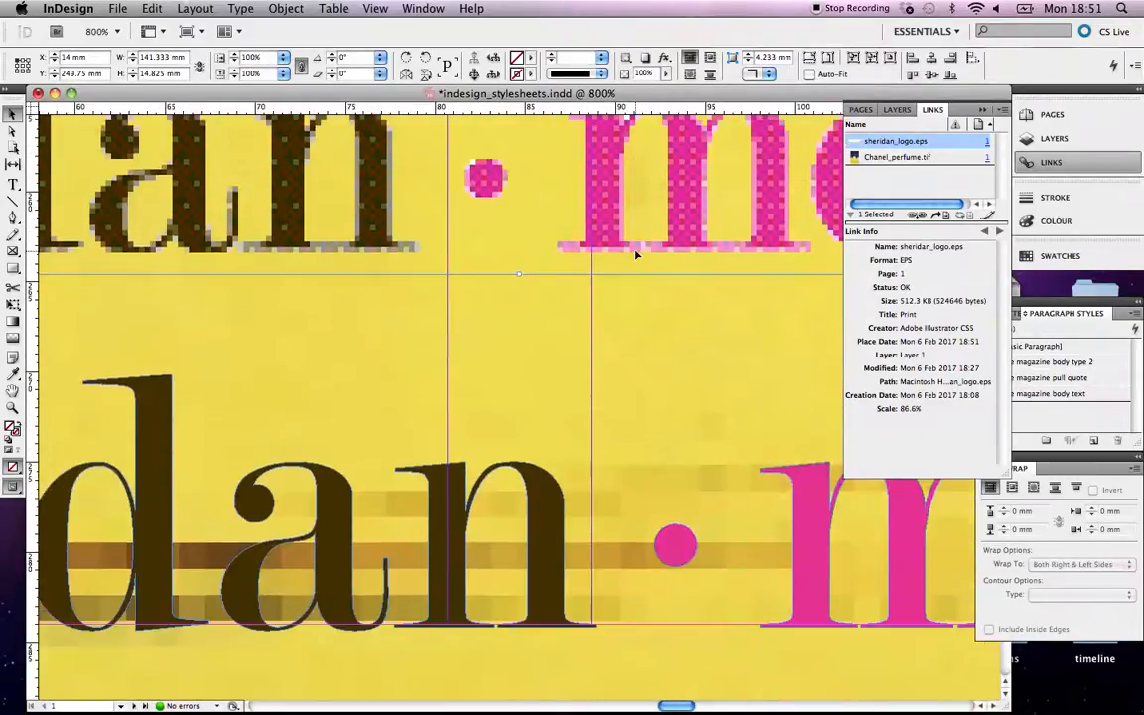
scroll(608, 232, "up", 3)
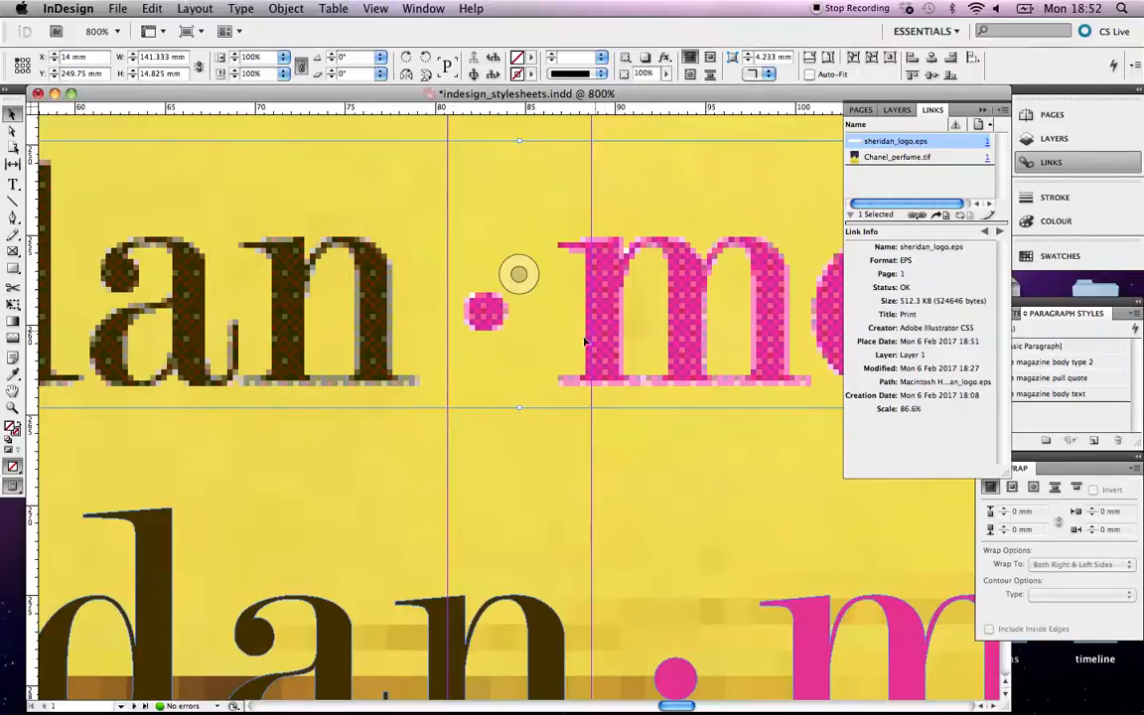
key("super+minus")
key("super+minus")
key("super+minus")
key("super+minus")
key("super+minus")
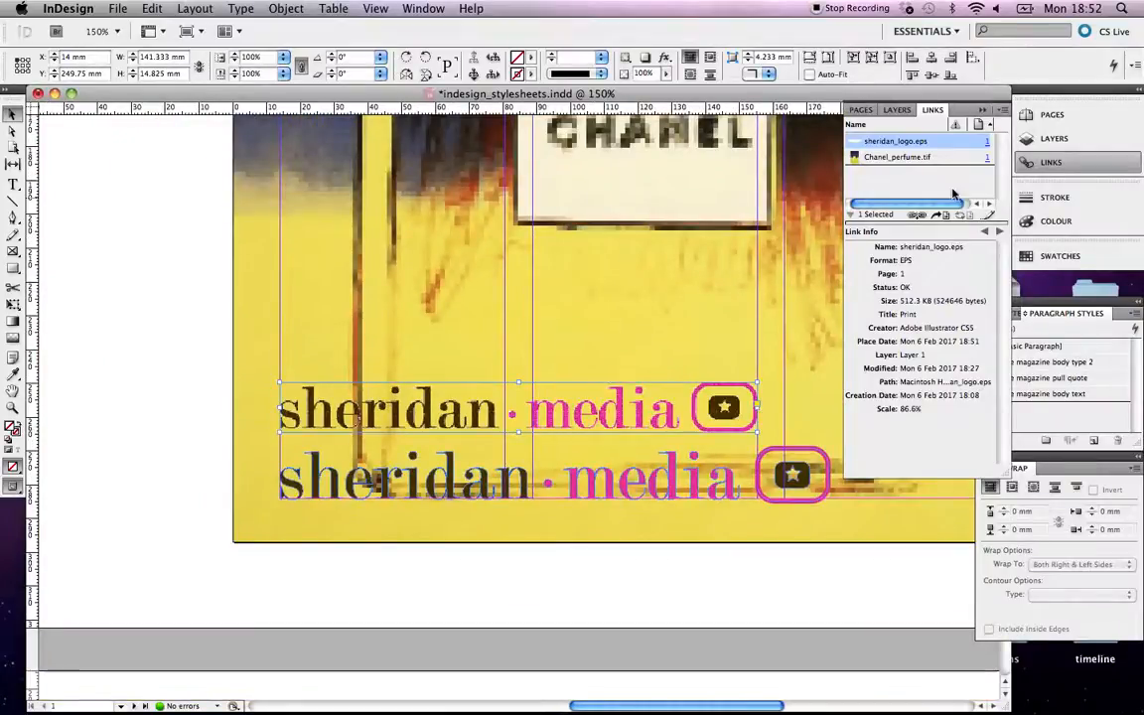
Choose Embed Link for sheridan_logo.eps in the Links panel menu, then deselect the frame.
left_click(1005, 113)
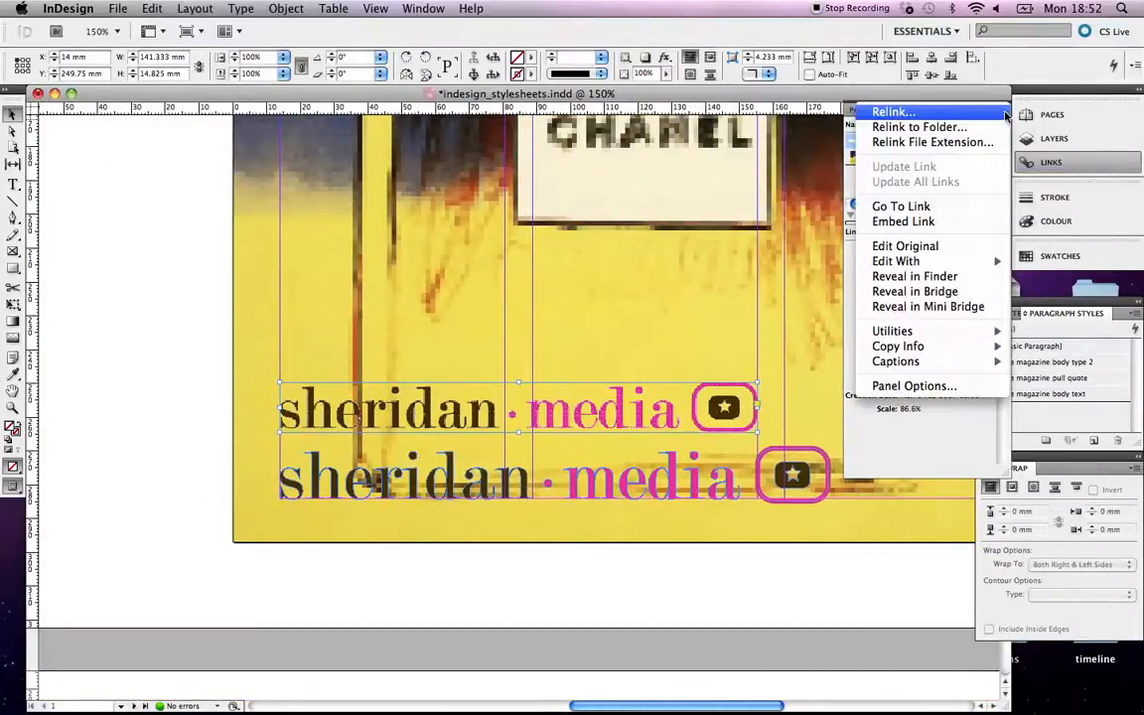
left_click(966, 222)
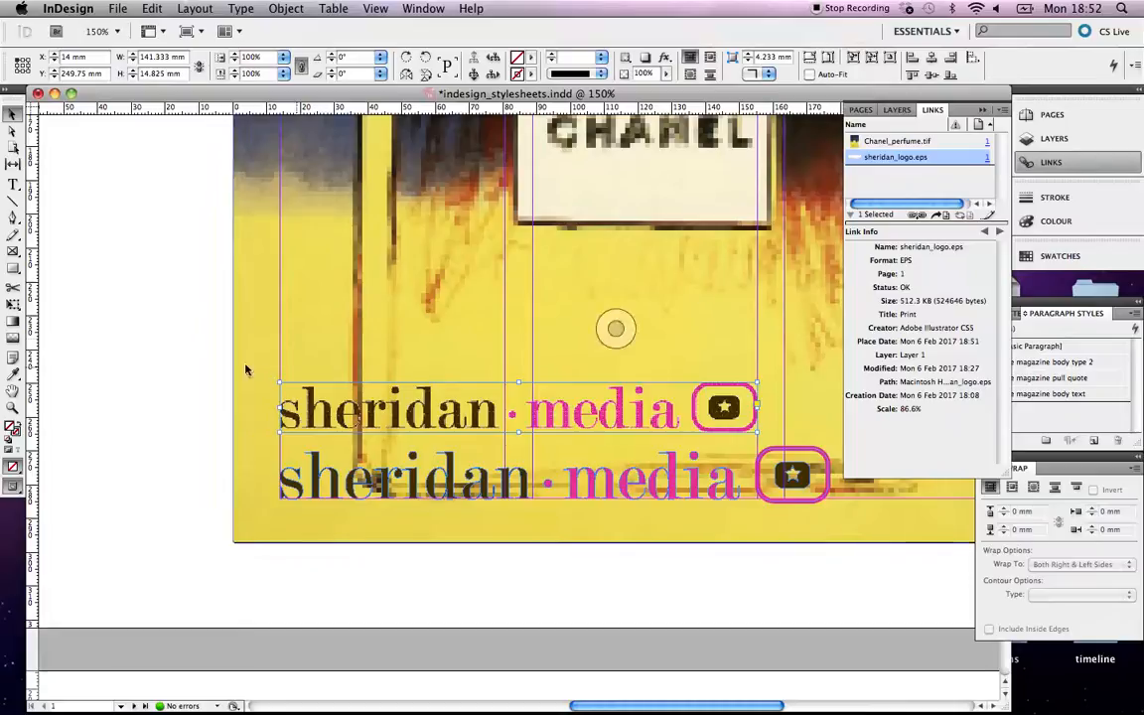
left_click(121, 342)
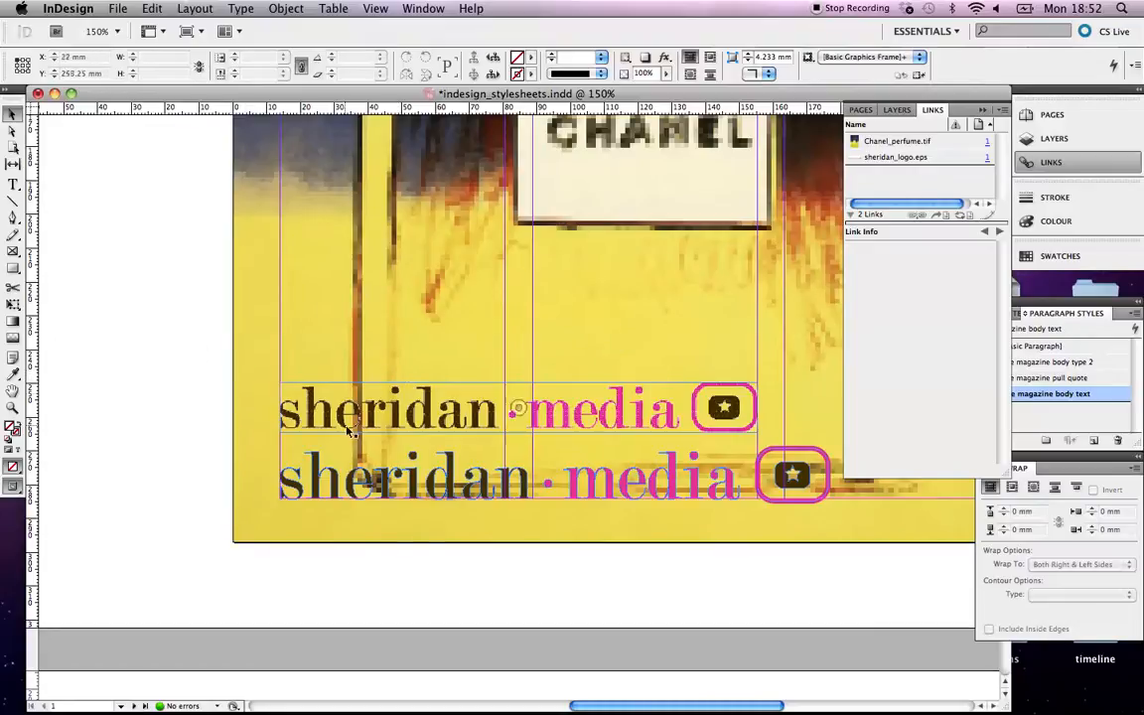
mouse_move(444, 707)
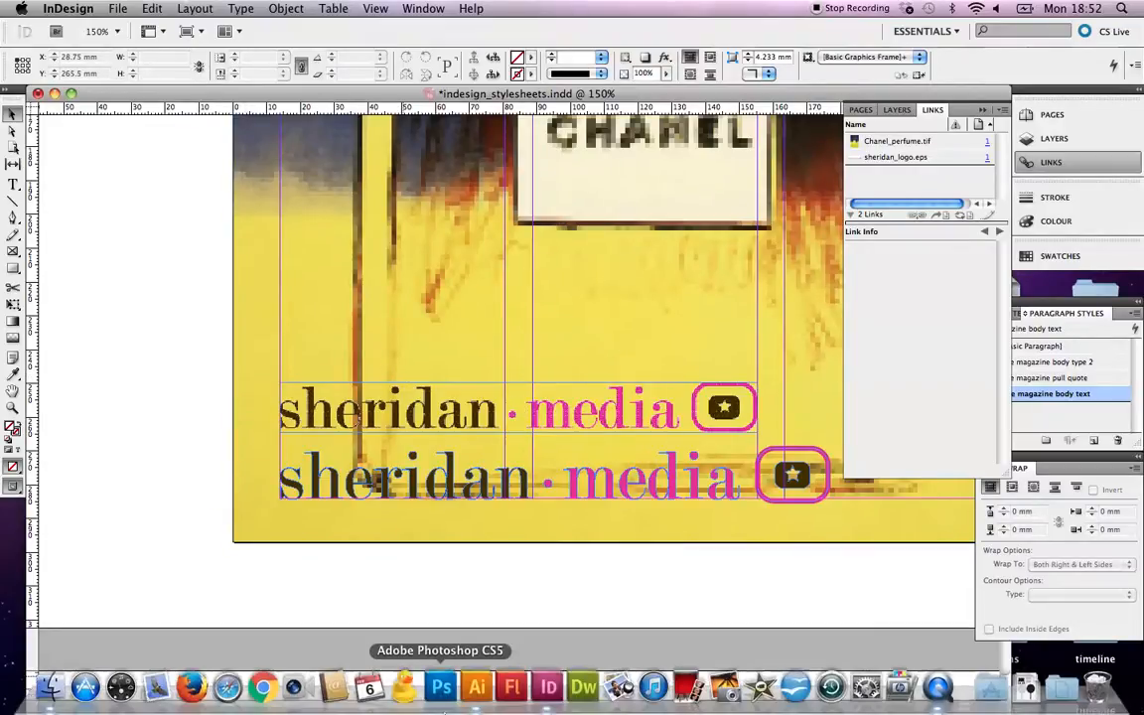
In Finder, browse from Documents to the InDesign Magazine > Images folder.
left_click(52, 693)
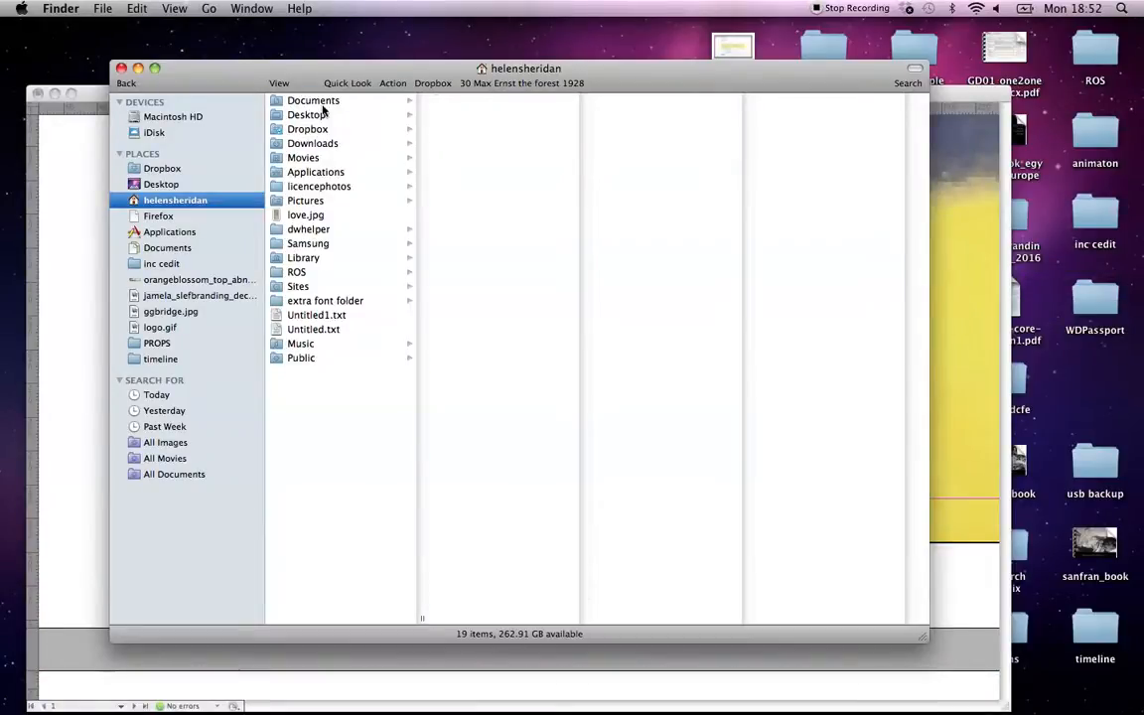
left_click(295, 100)
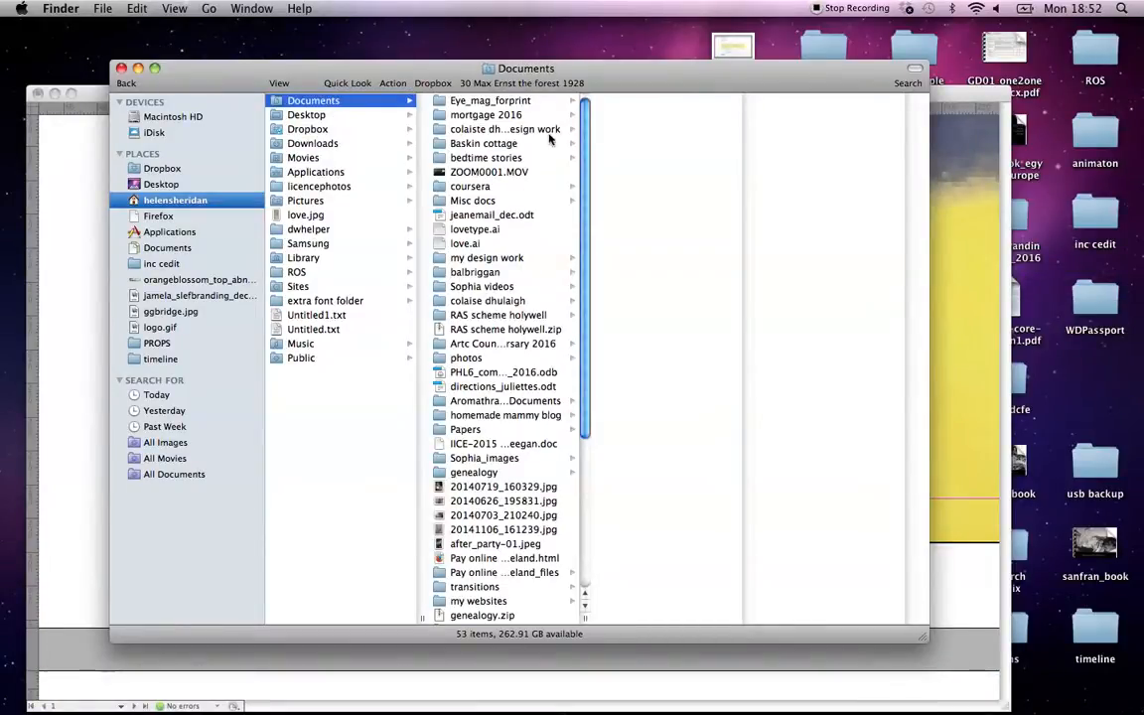
left_click(501, 301)
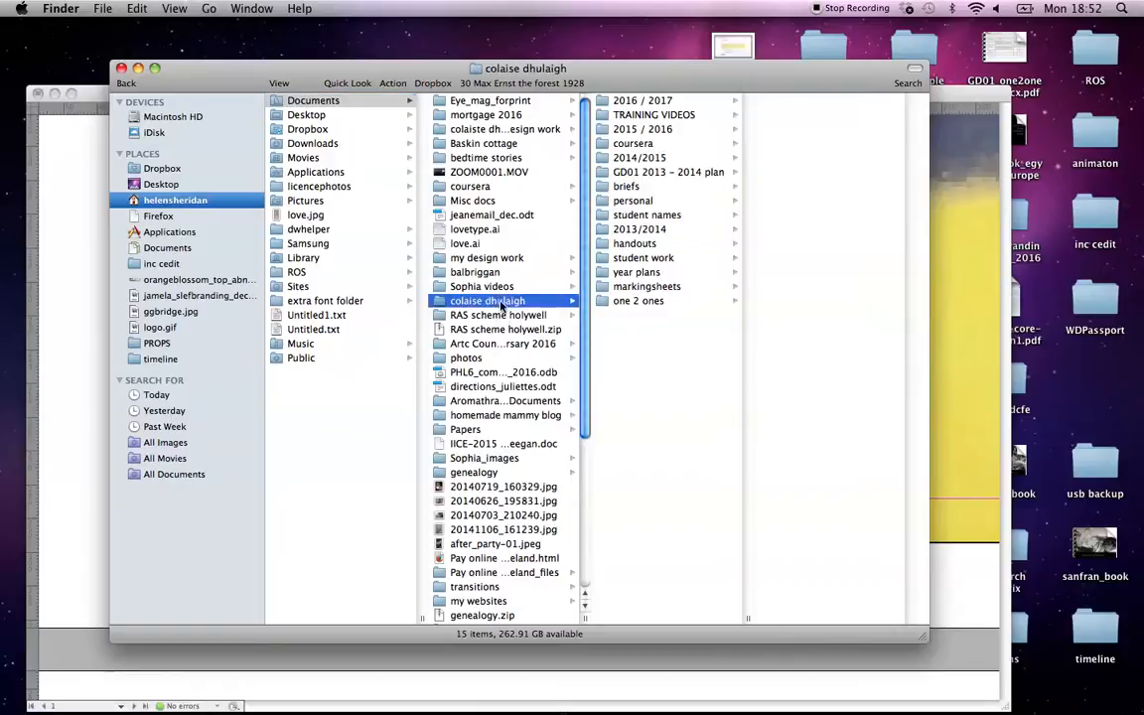
left_click(686, 101)
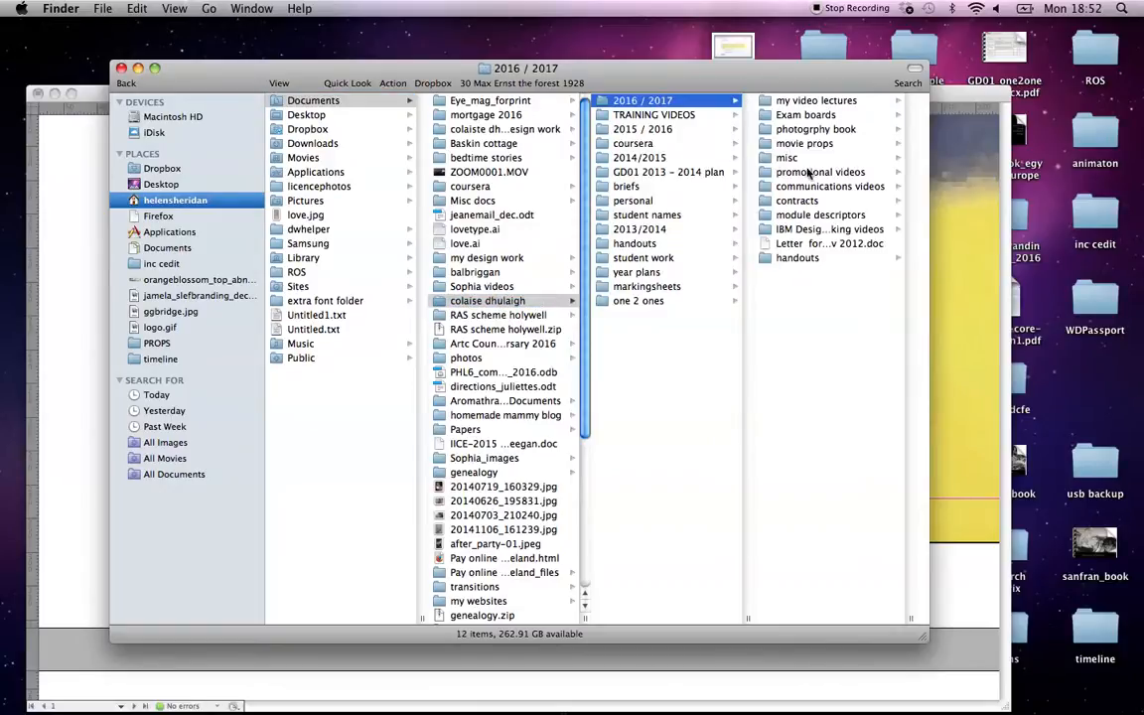
left_click(816, 101)
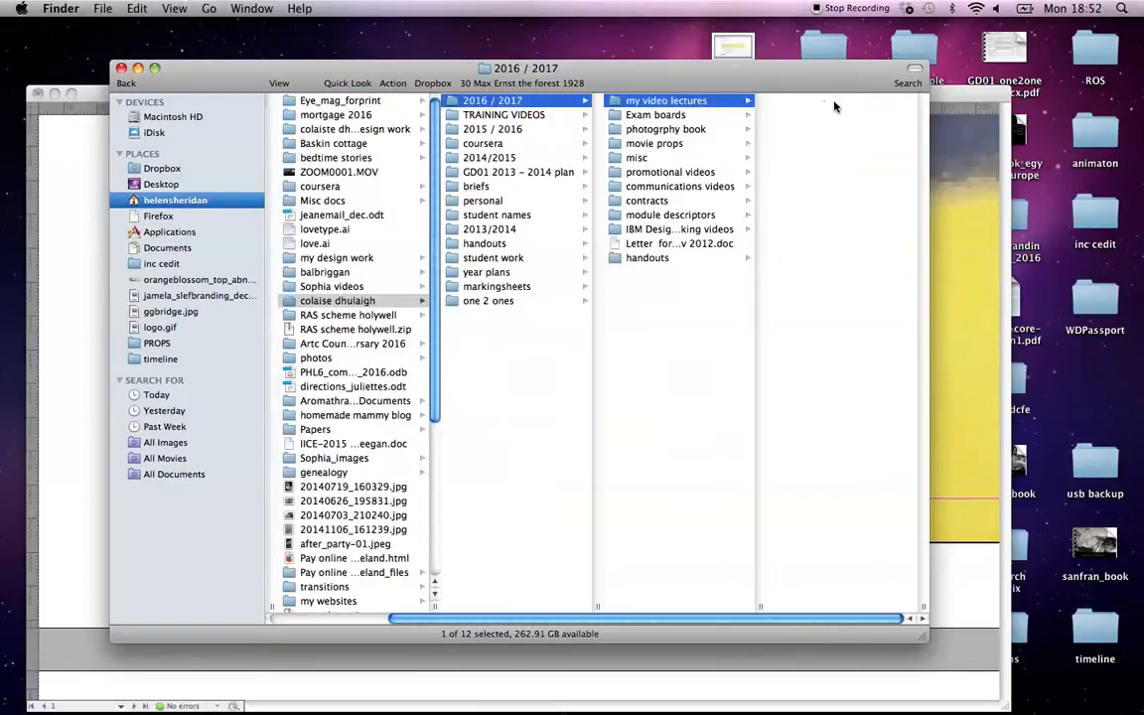
key("Right")
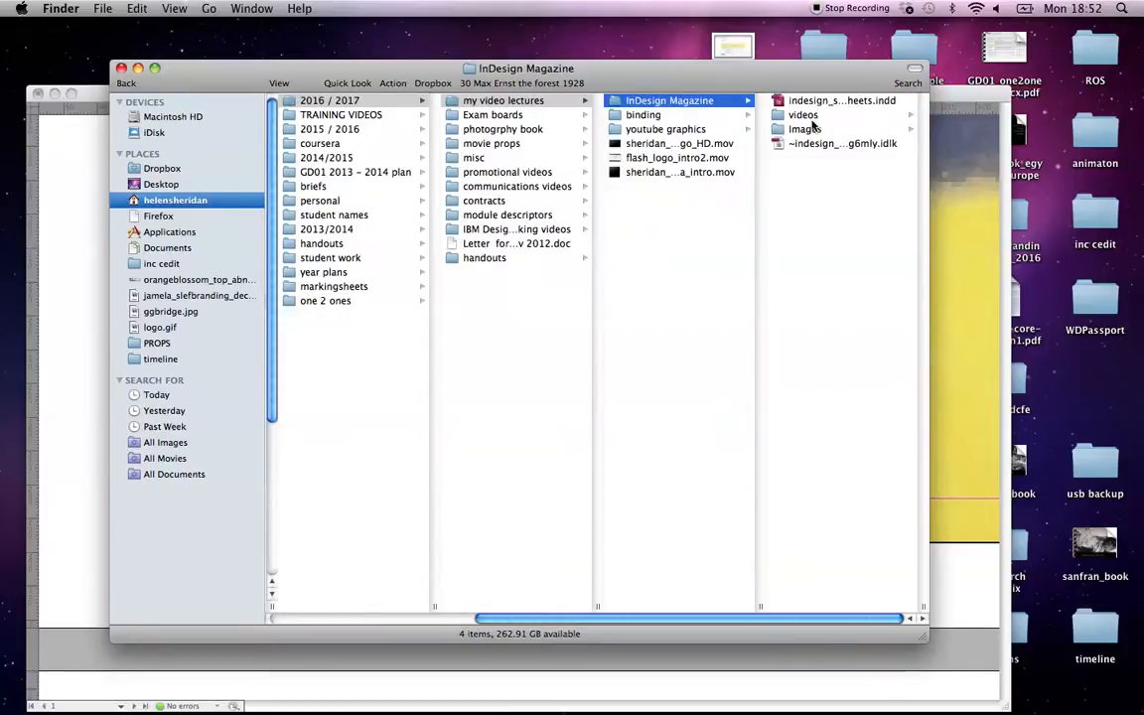
left_click(810, 130)
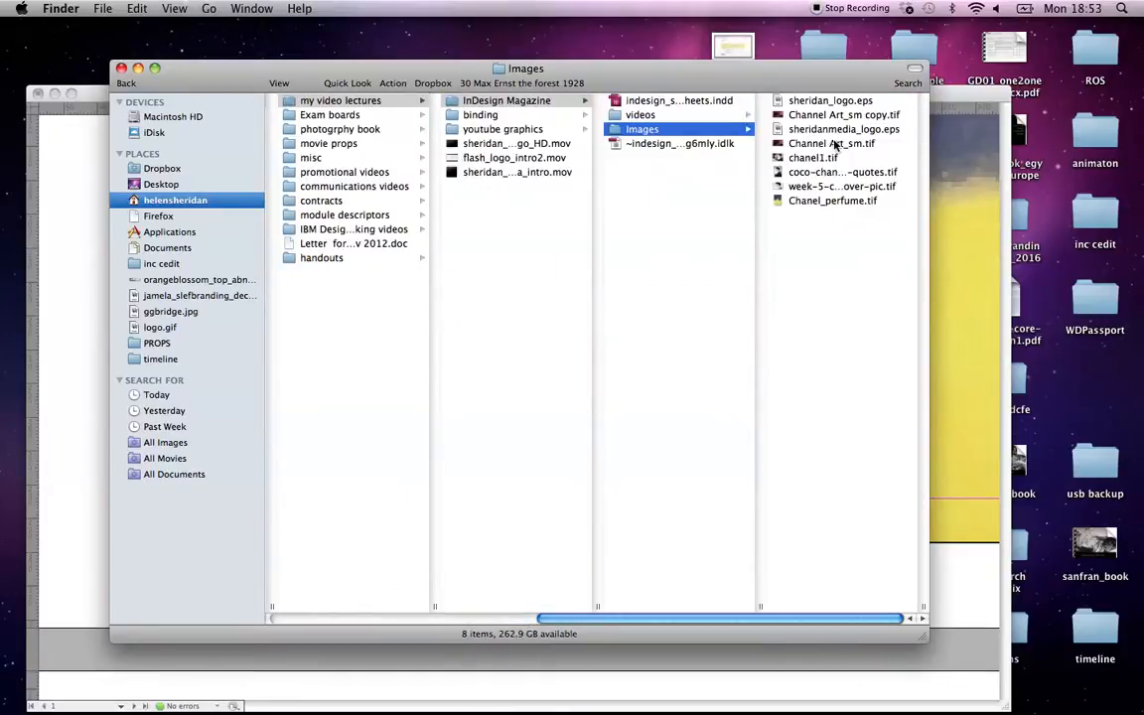
Drag sheridan_logo.eps up into the InDesign Magazine folder and go back to InDesign.
left_click(825, 104)
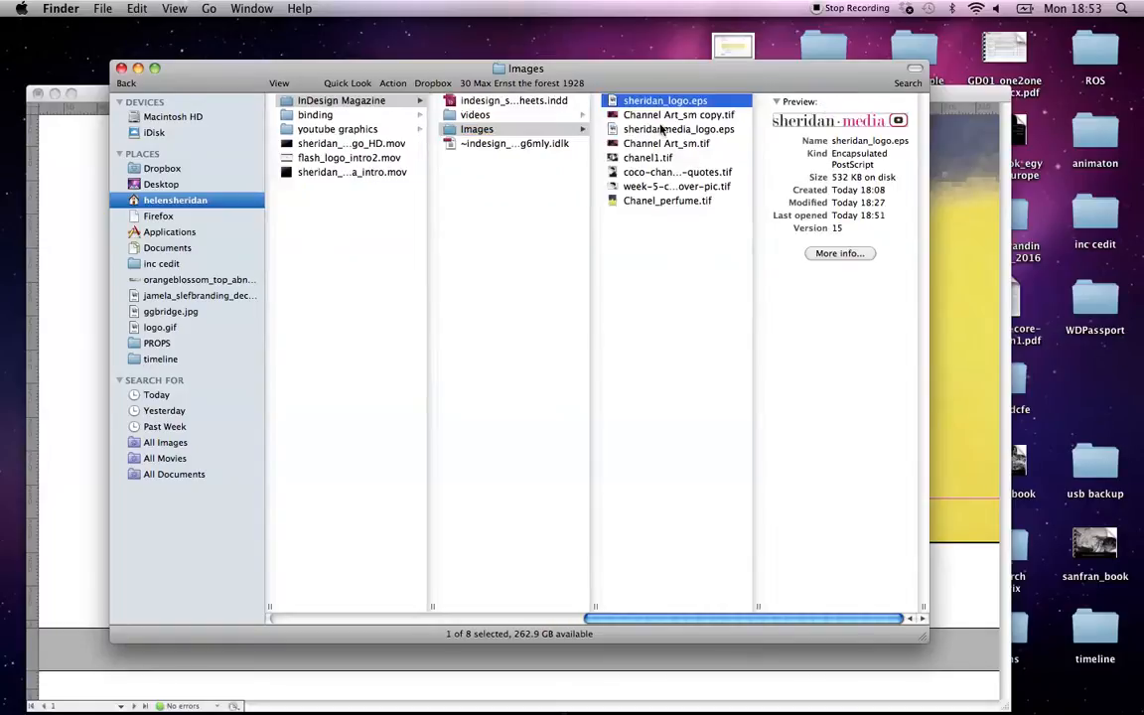
left_click_drag(618, 110, 483, 211)
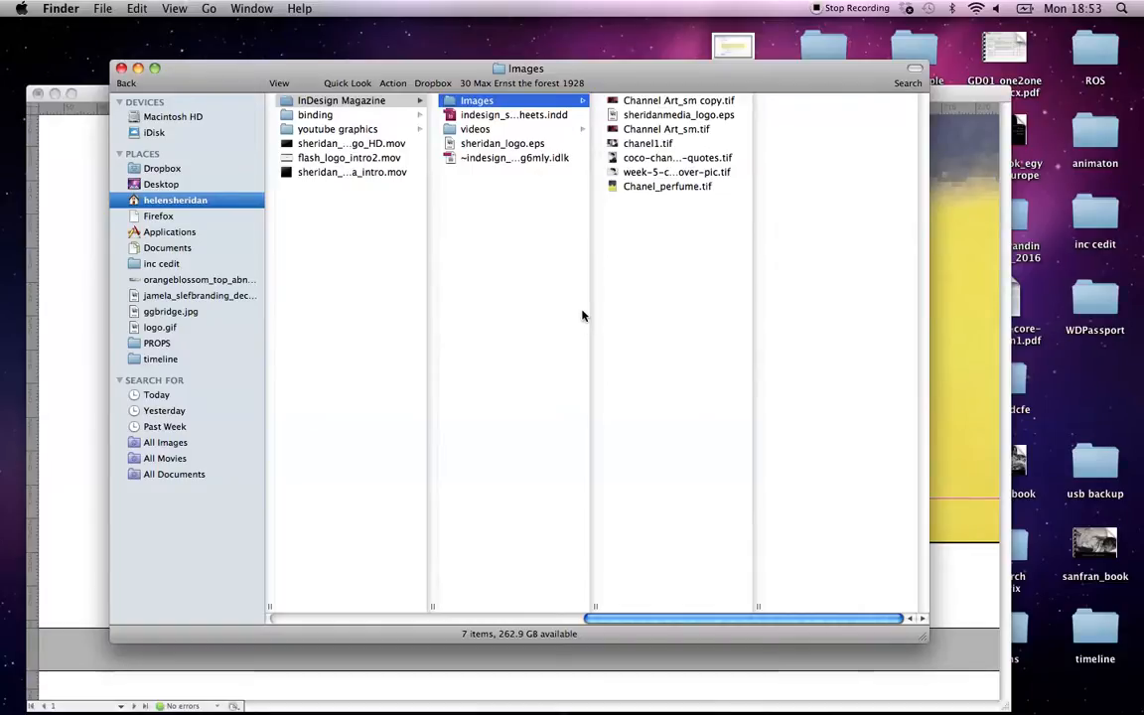
left_click(936, 267)
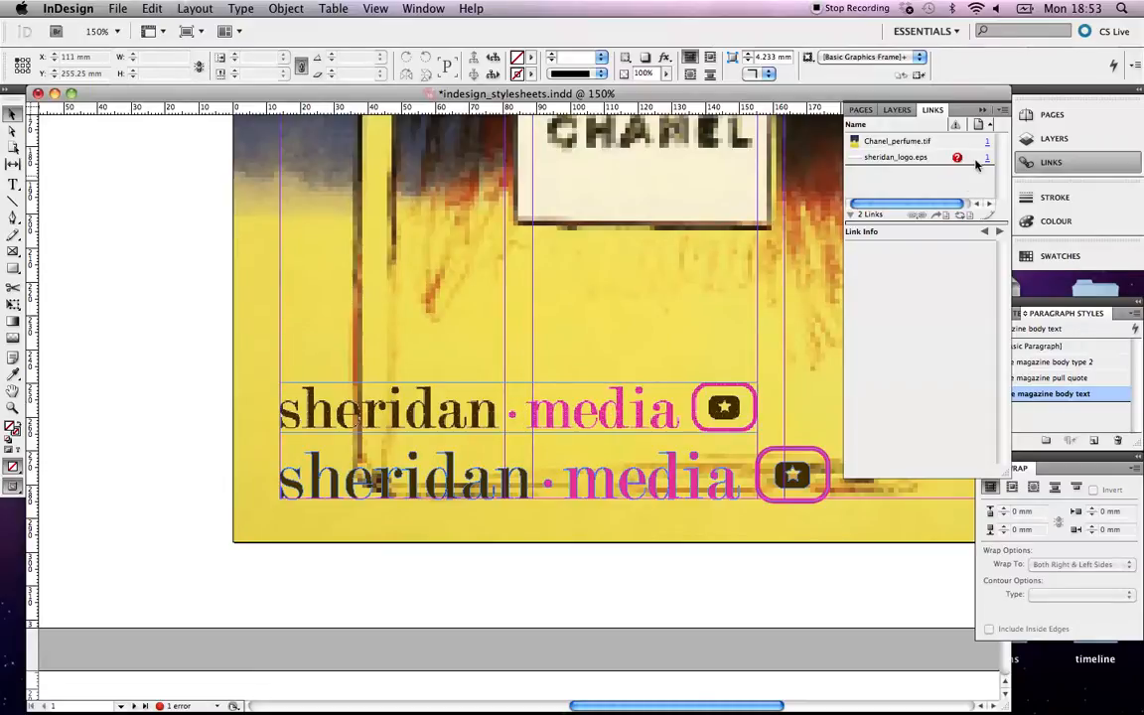
Use Relink… on the missing sheridan_logo.eps and pick the copy in the InDesign Magazine folder.
left_click(1003, 119)
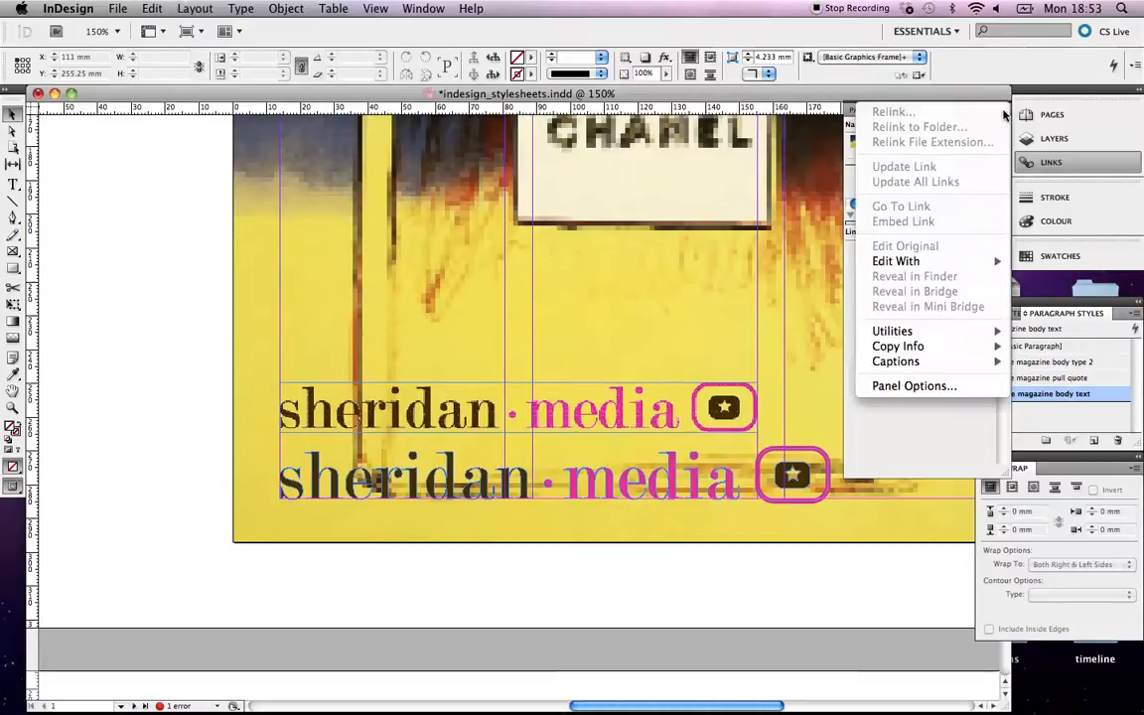
left_click(721, 287)
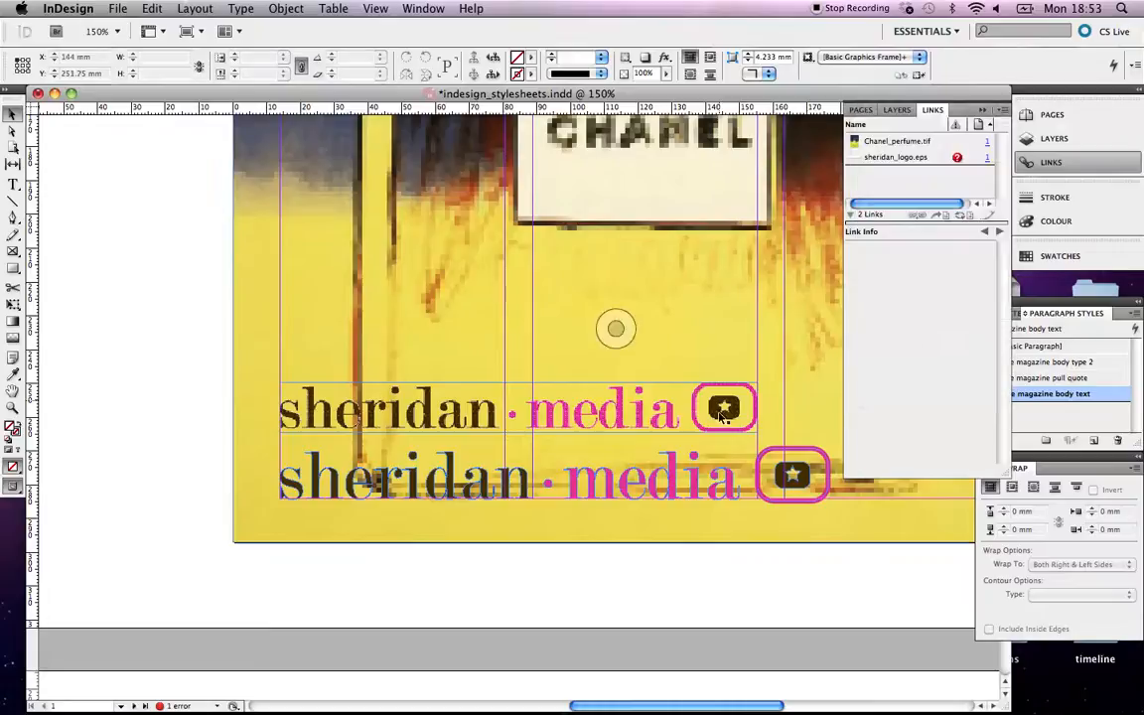
left_click(957, 160)
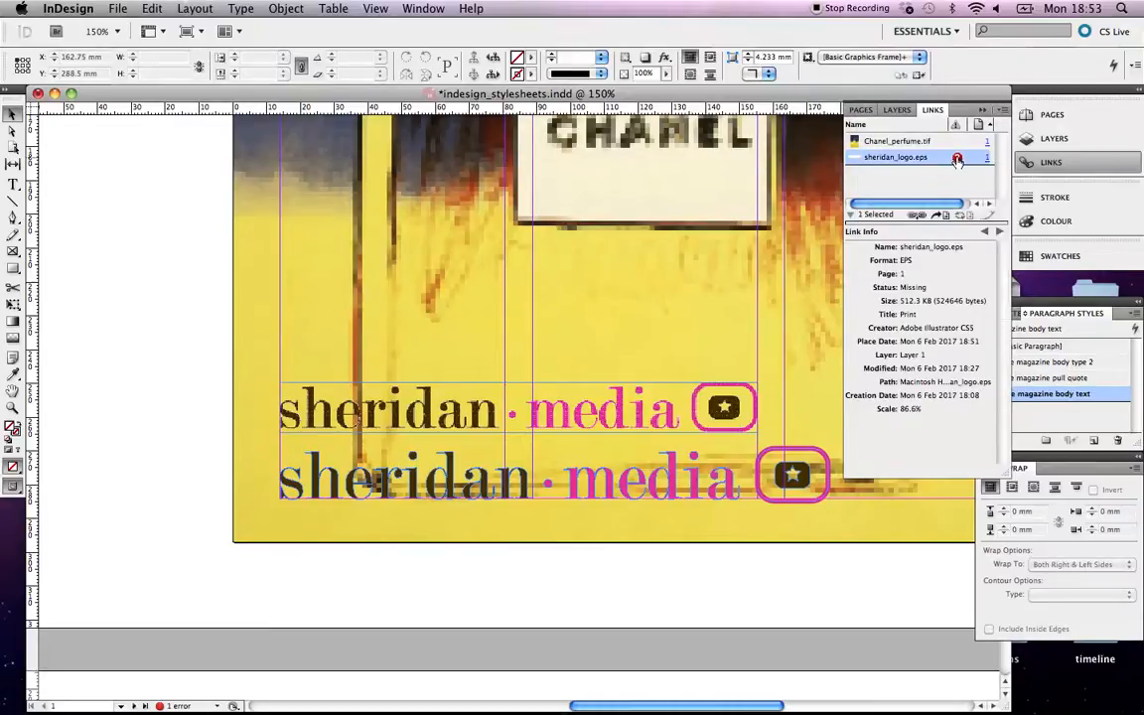
left_click(999, 112)
left_click(989, 116)
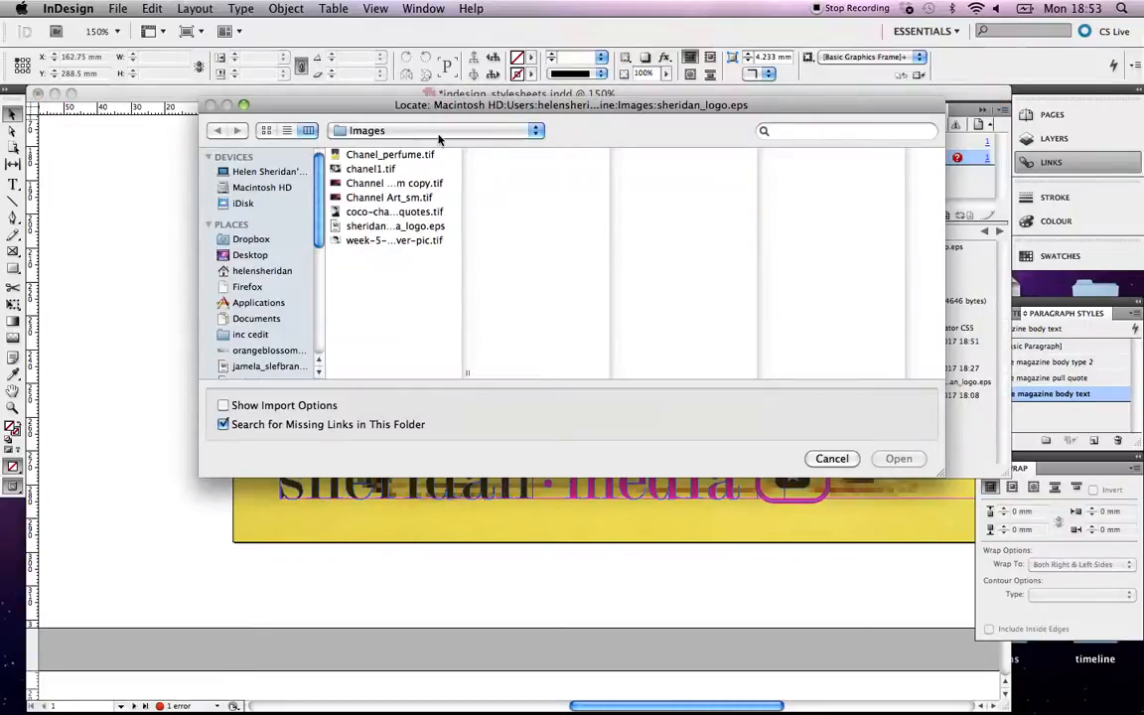
left_click(392, 131)
left_click(390, 146)
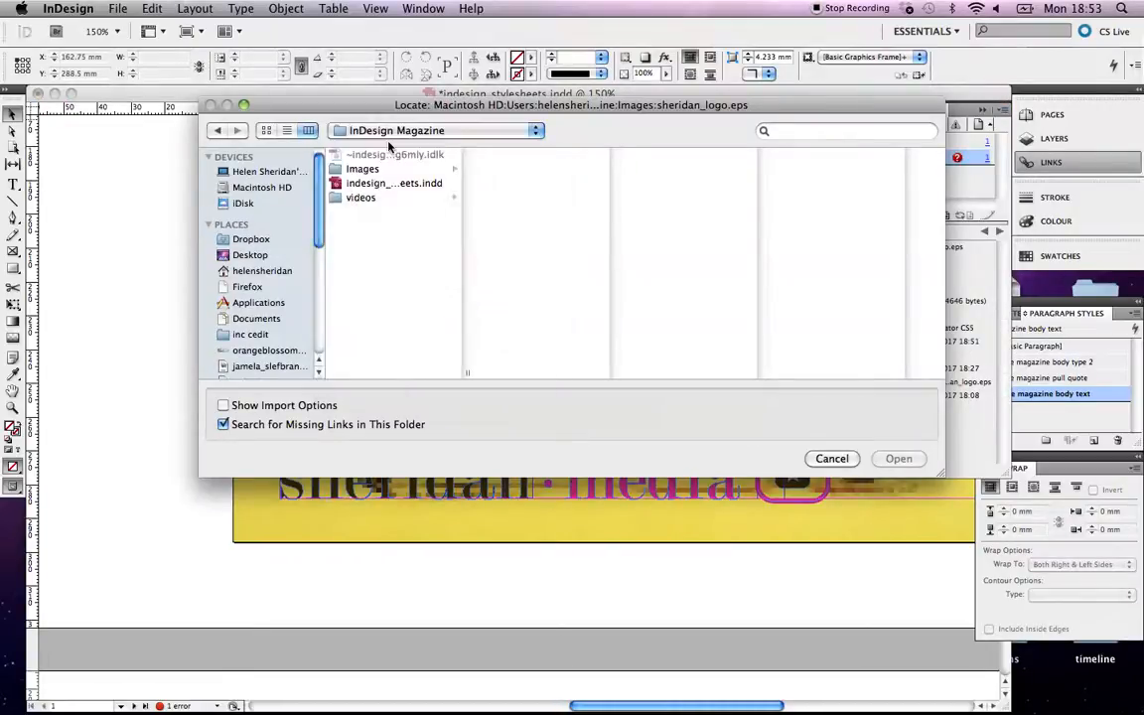
left_click(349, 183)
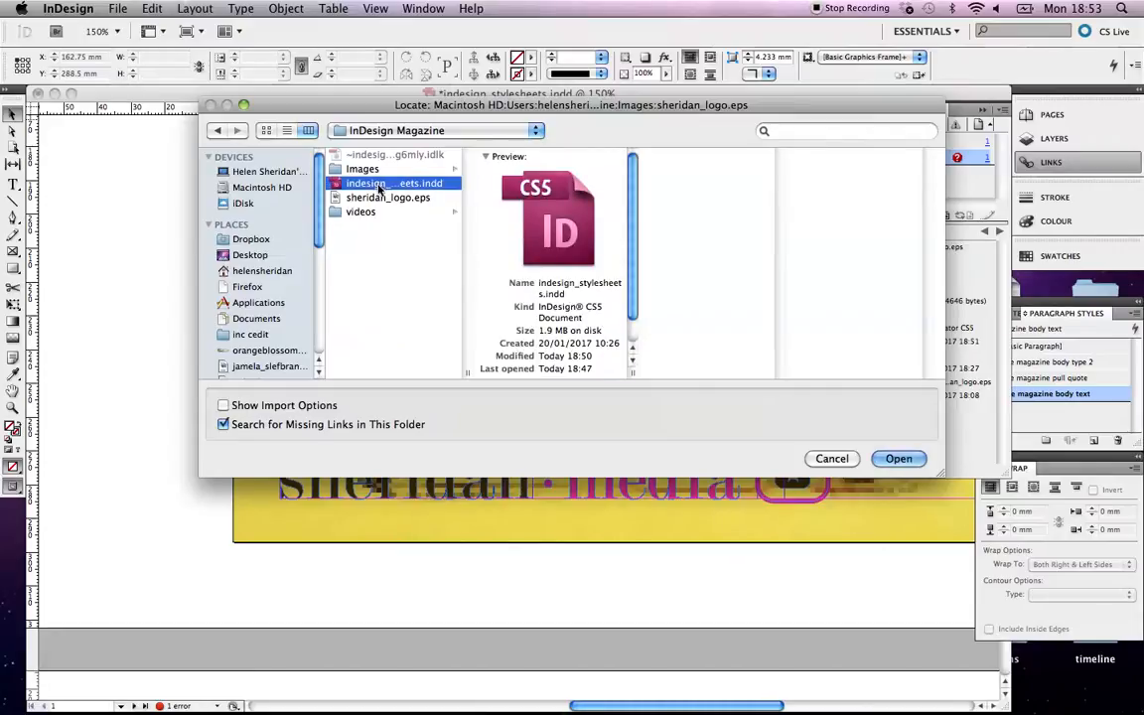
left_click(381, 198)
left_click(897, 459)
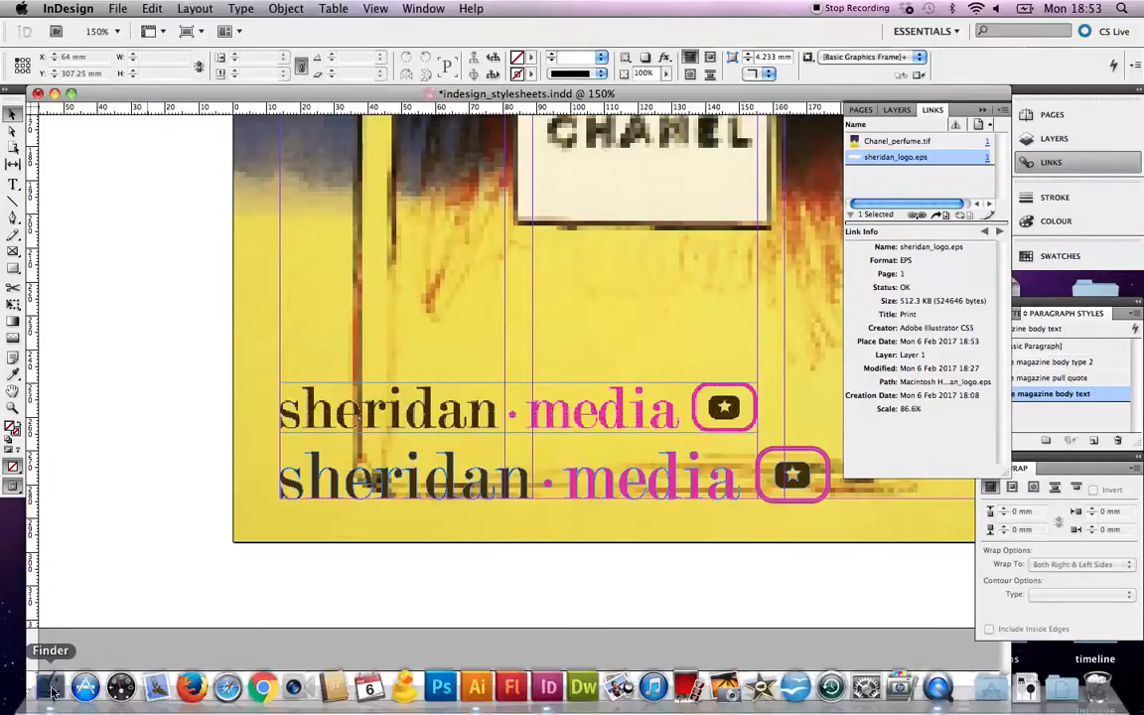
Move sheridan_logo.eps back into the Images folder in Finder, then return to InDesign.
left_click(52, 695)
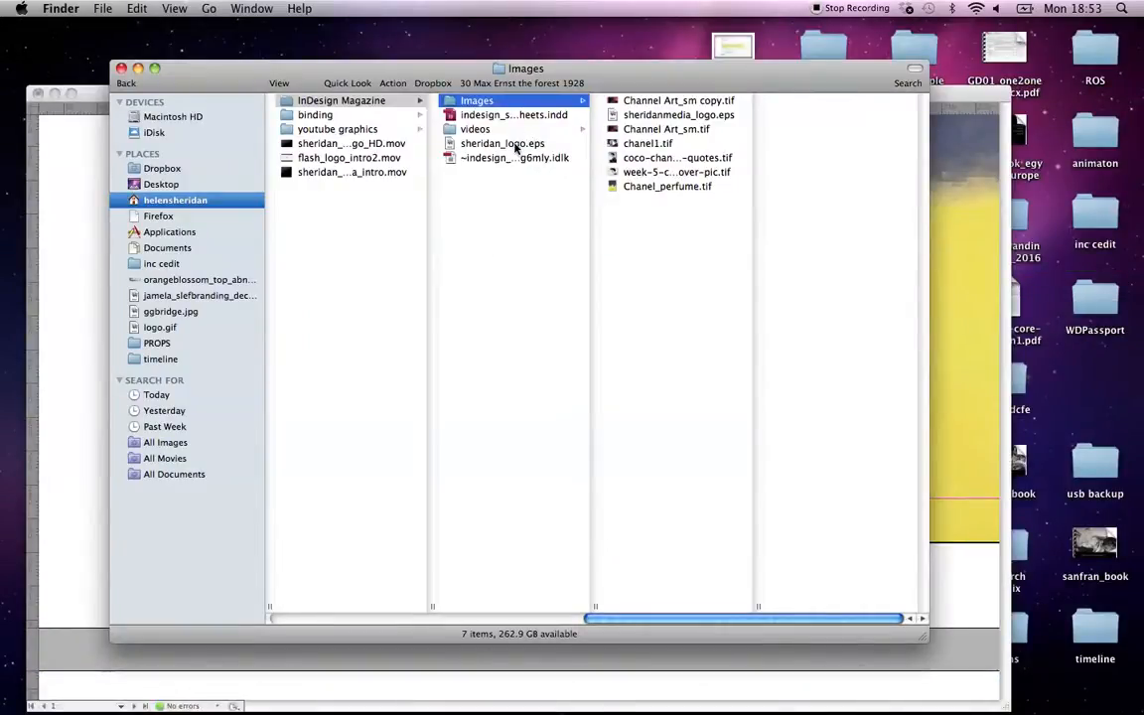
left_click_drag(516, 147, 485, 105)
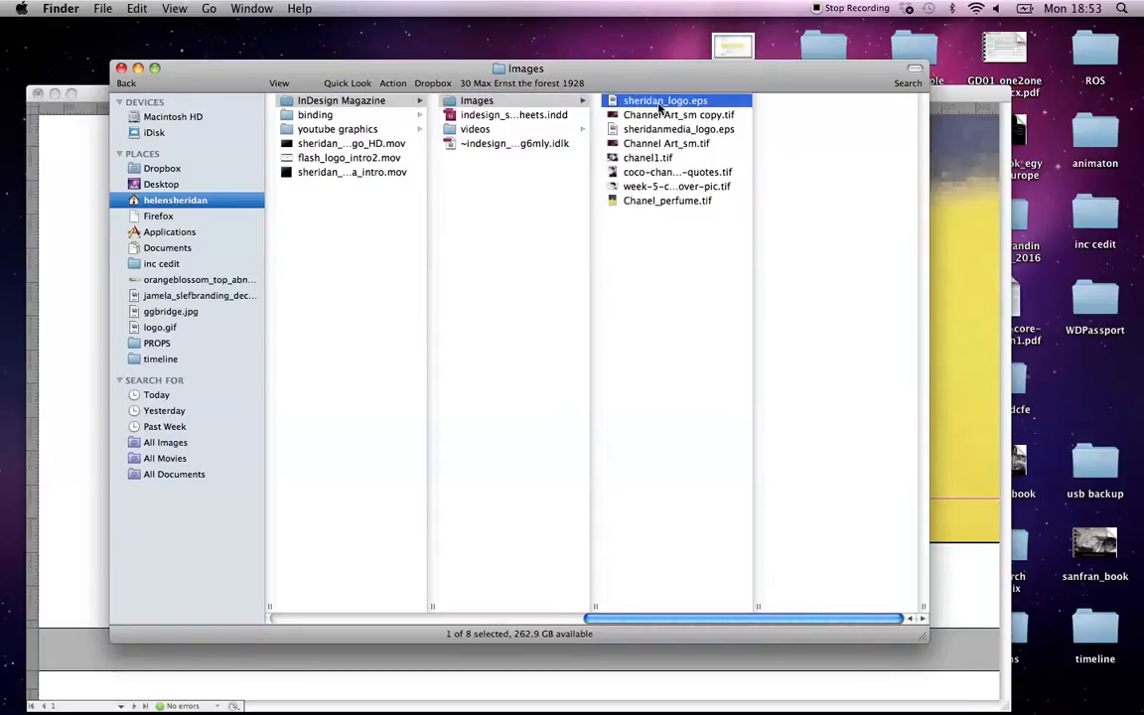
left_click(86, 401)
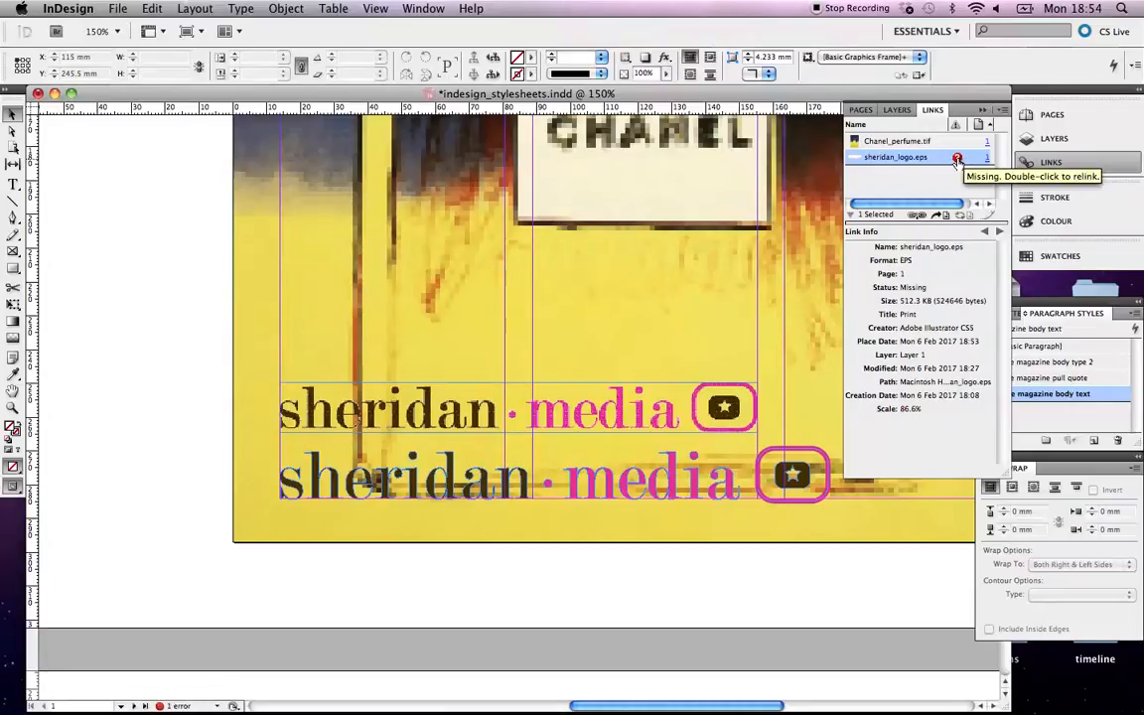
Relink the missing sheridan_logo.eps to its copy in the Images folder, then zoom out.
left_click(1003, 111)
left_click(1003, 116)
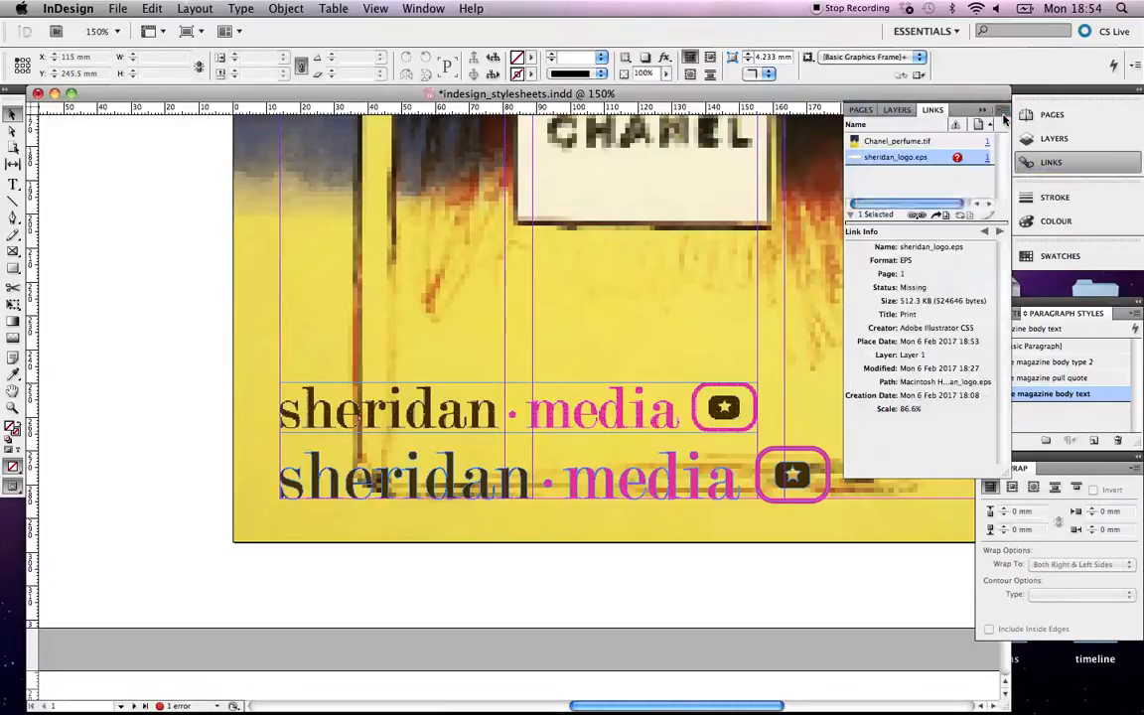
left_click(394, 175)
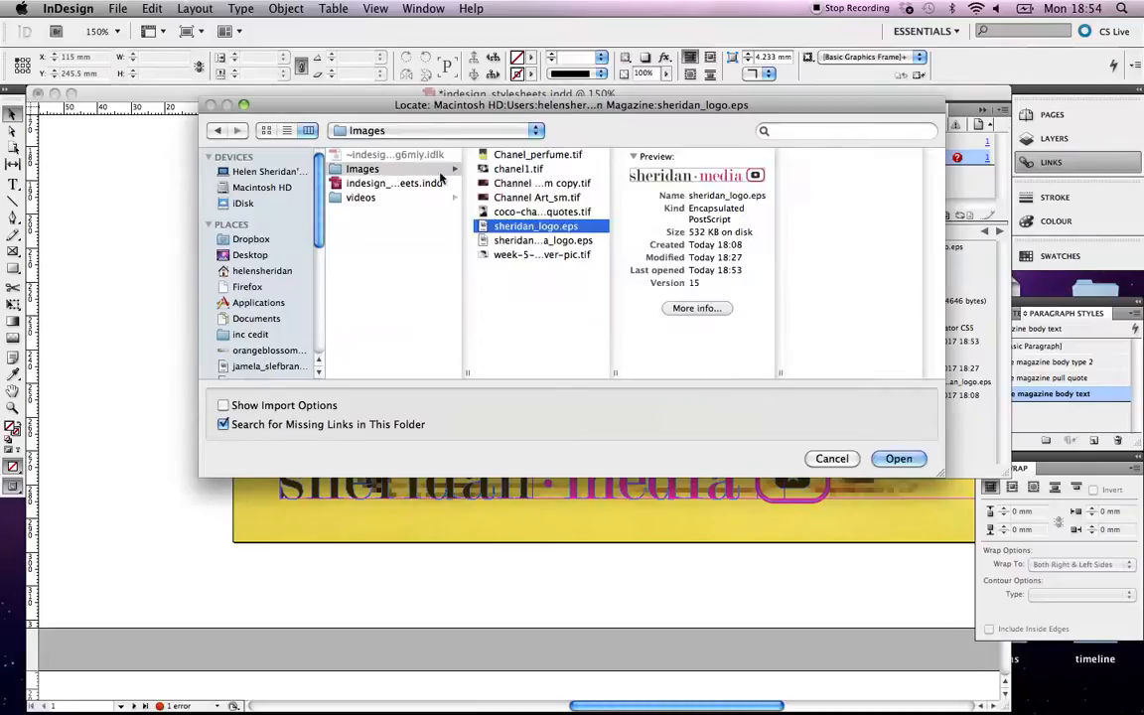
left_click(899, 458)
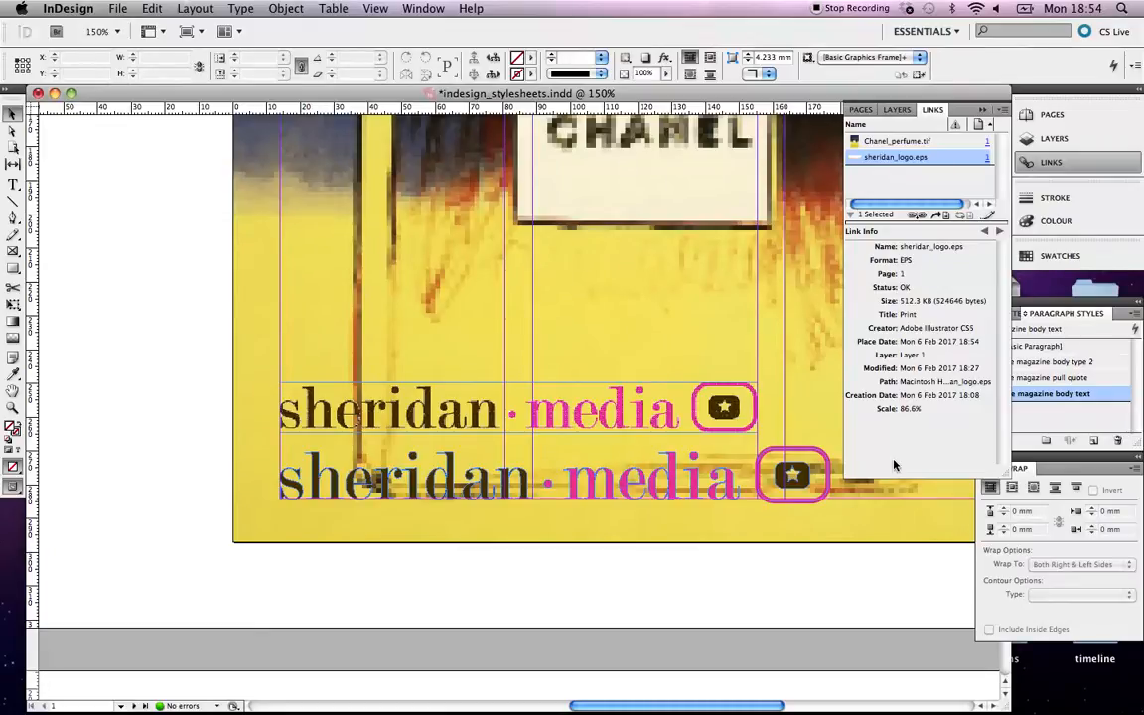
key("super+minus")
key("super+minus")
key("super+minus")
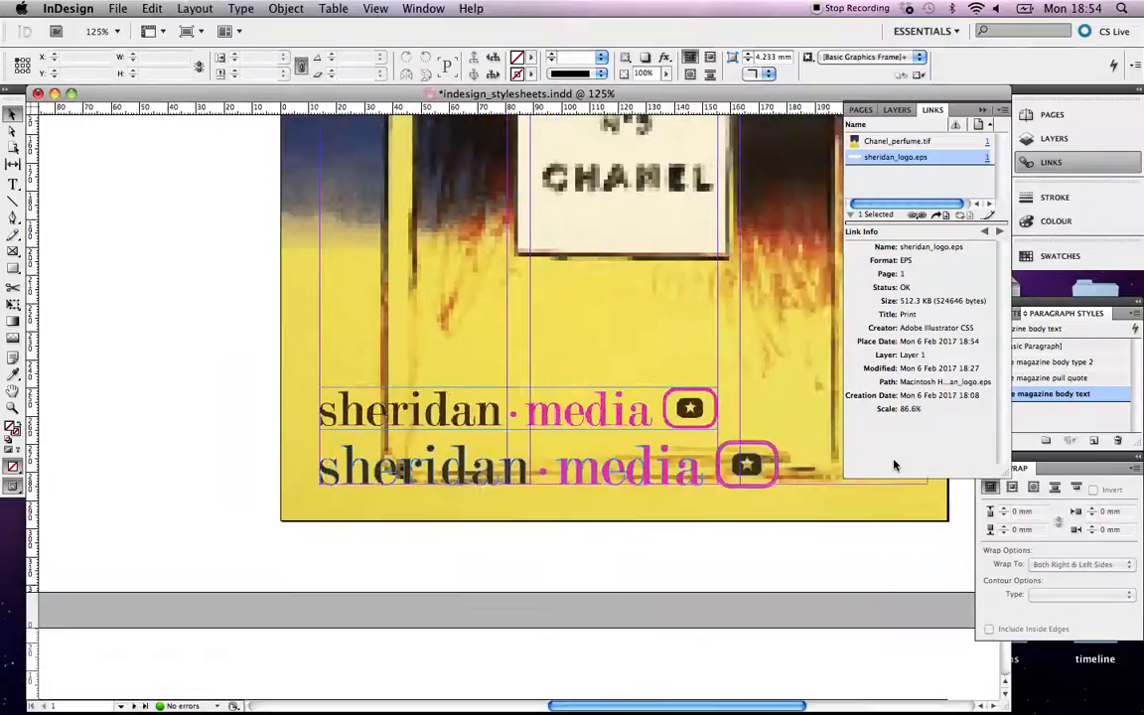
Load week-5-coco-cover-pic.tif for placing after previewing the other image files.
scroll(639, 484, "down", 5)
scroll(638, 483, "left", 5)
scroll(638, 484, "right", 3)
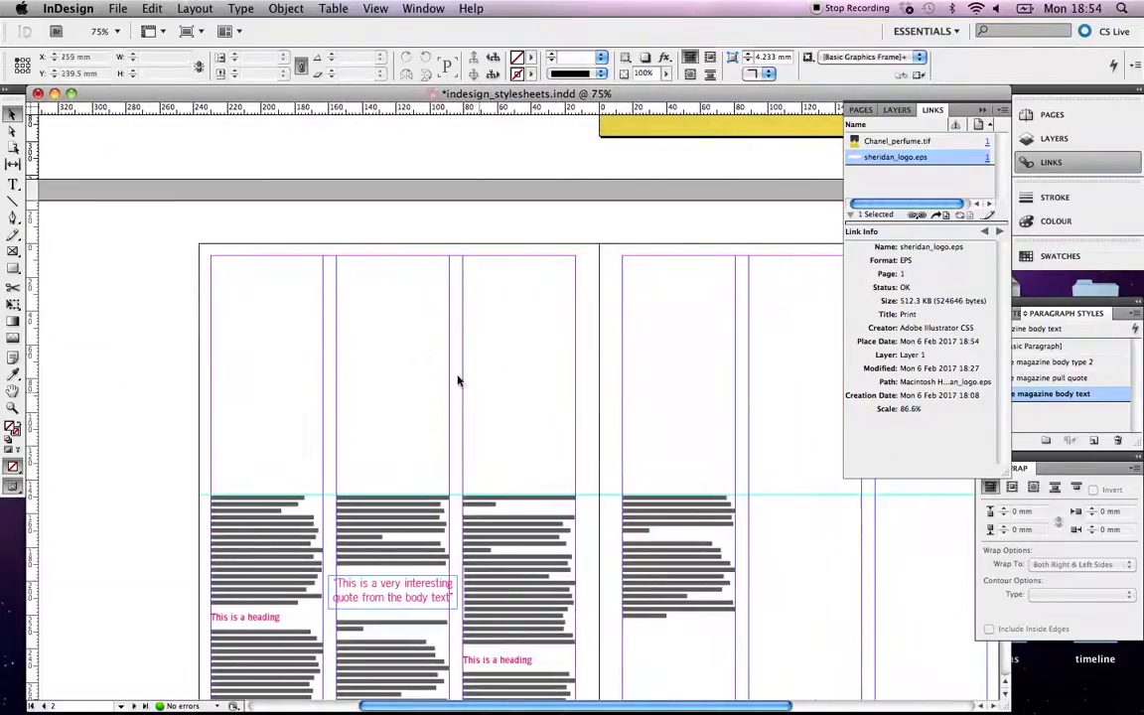
left_click(115, 10)
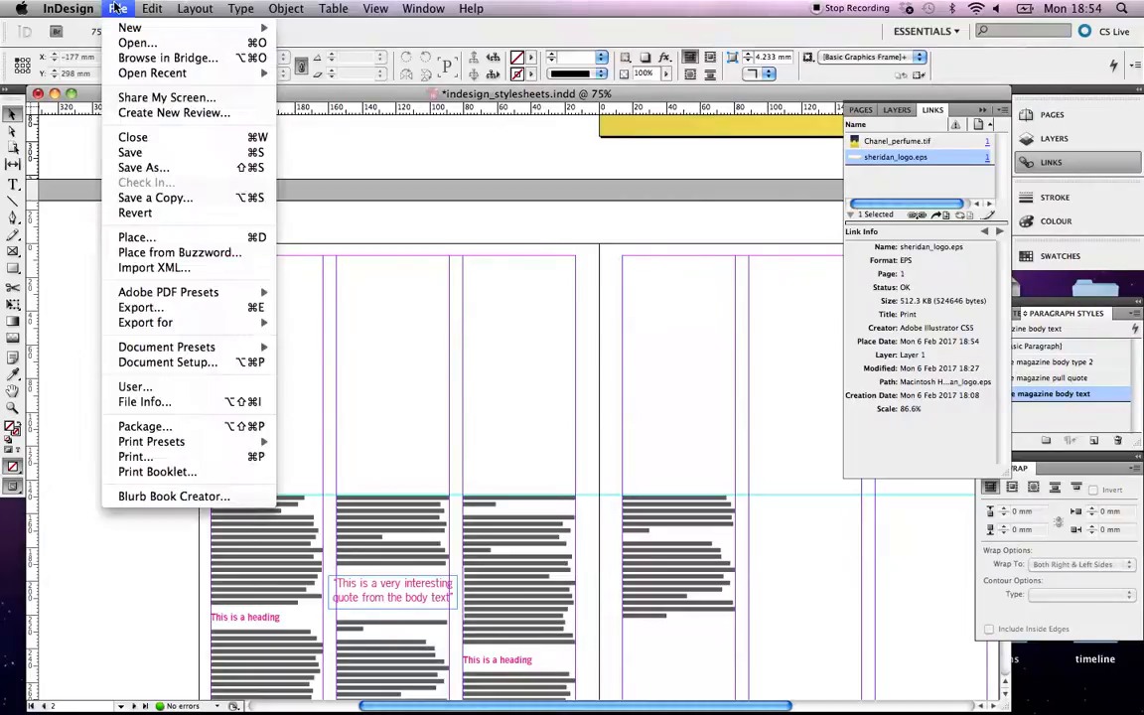
left_click(159, 237)
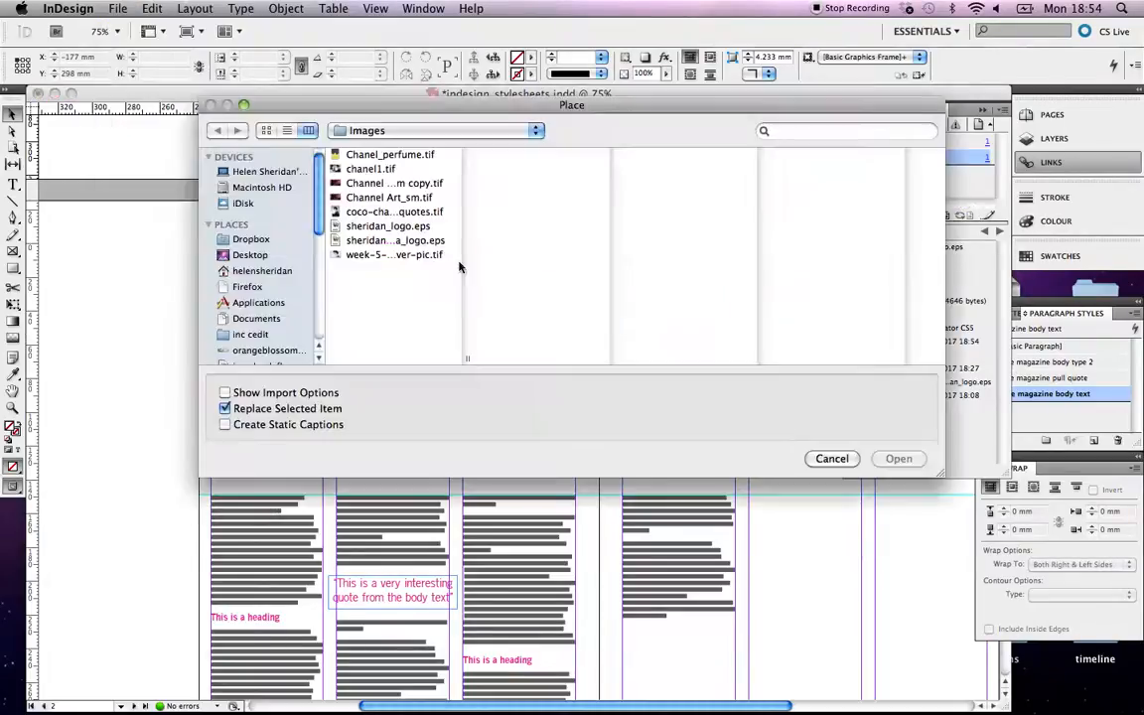
left_click(396, 170)
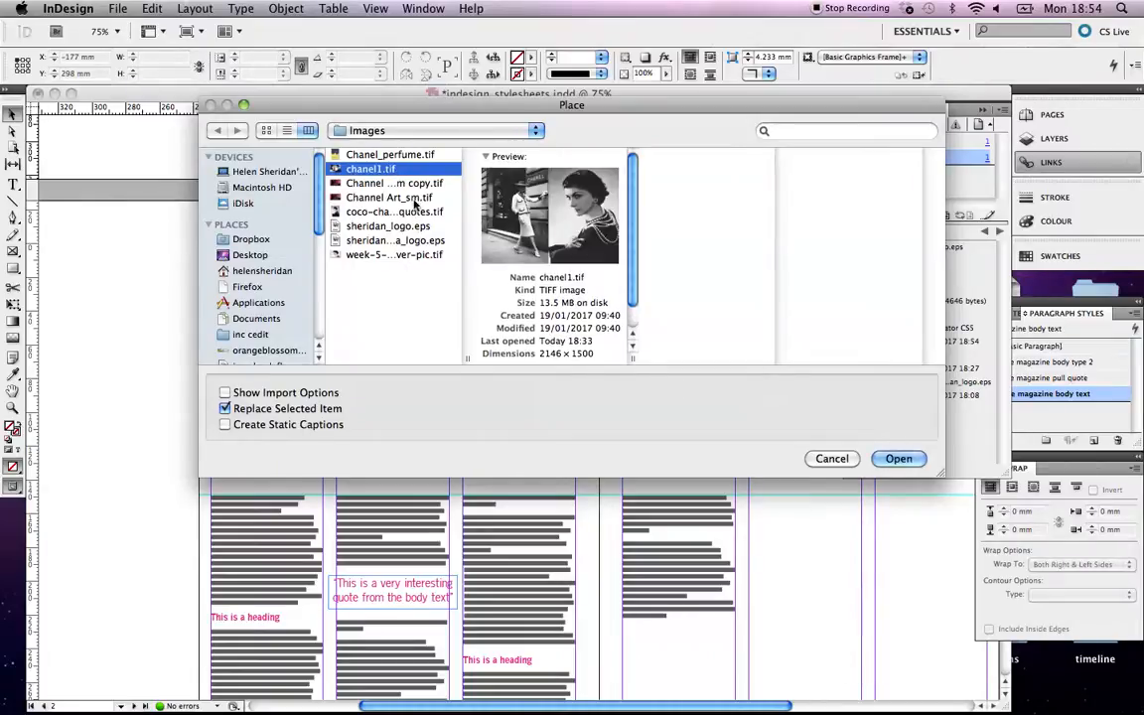
left_click(400, 213)
left_click(382, 226)
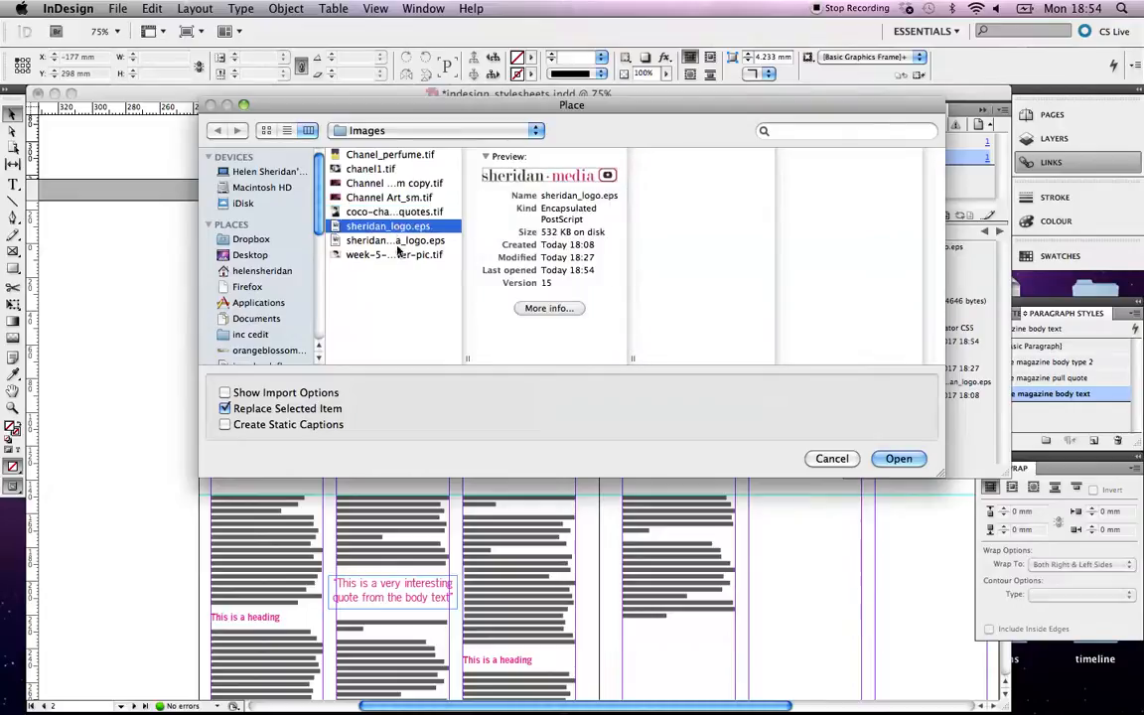
left_click(398, 255)
left_click(898, 459)
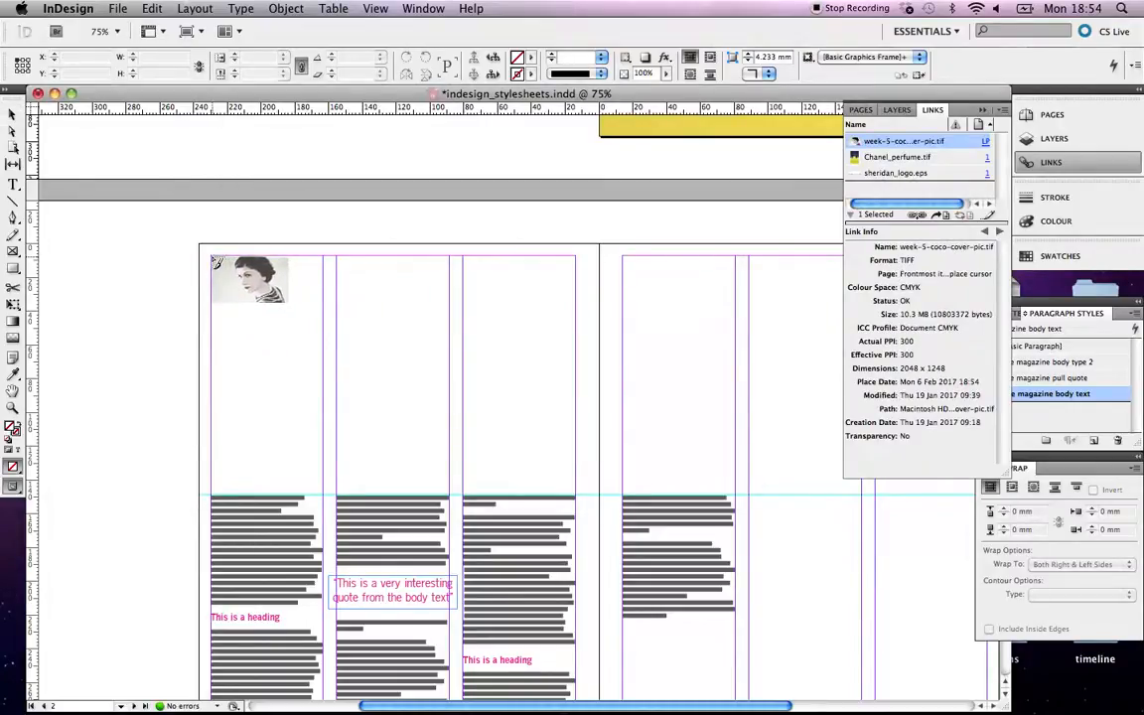
Drag the portrait across the top of the left page's three text columns.
left_click(212, 259)
left_click_drag(215, 260, 575, 429)
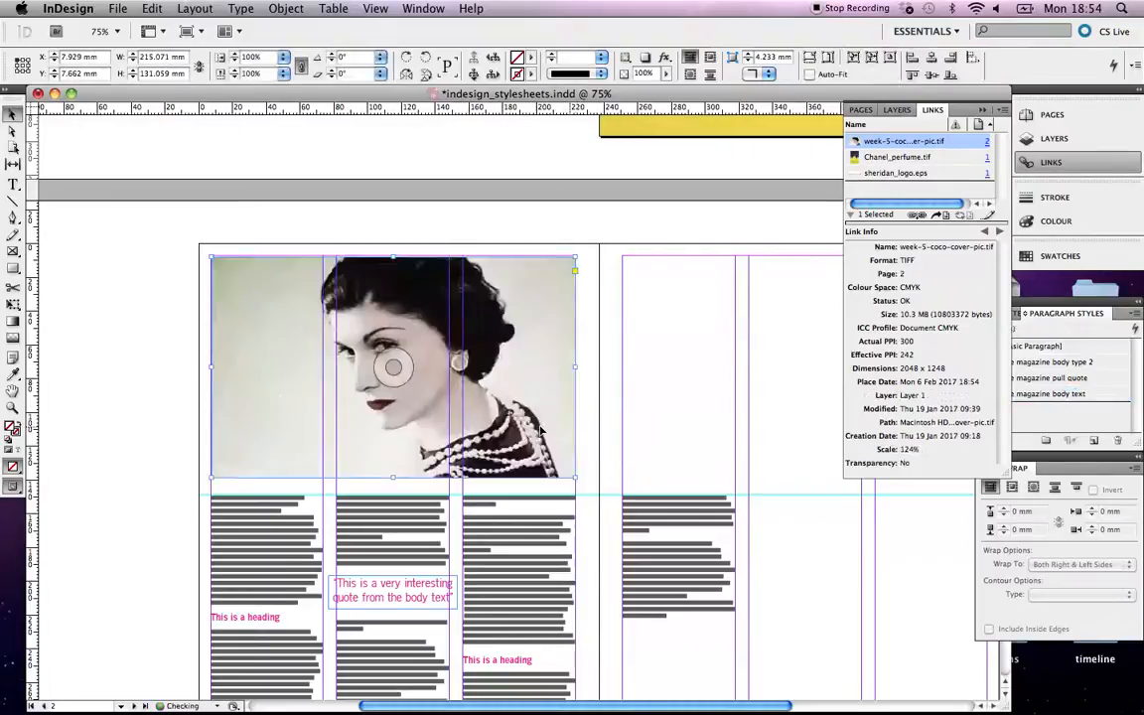
left_click(89, 312)
scroll(217, 340, "right", 3)
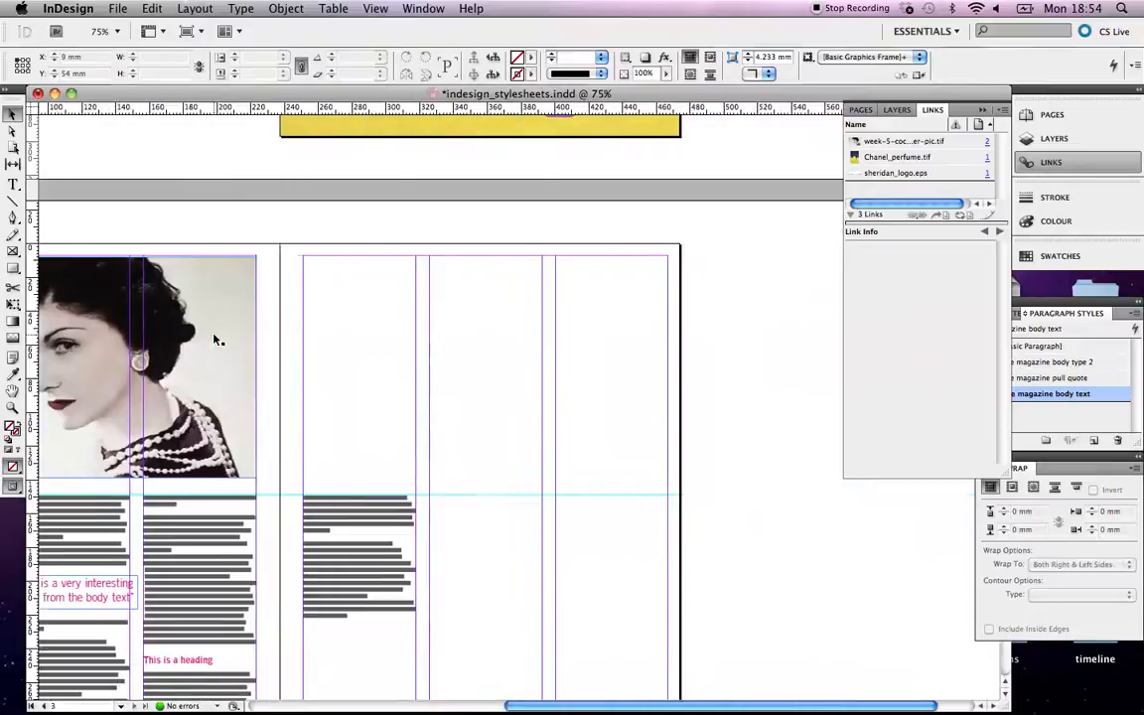
Load chanel1.tif for placing after previewing the seated Chanel portrait.
left_click(117, 8)
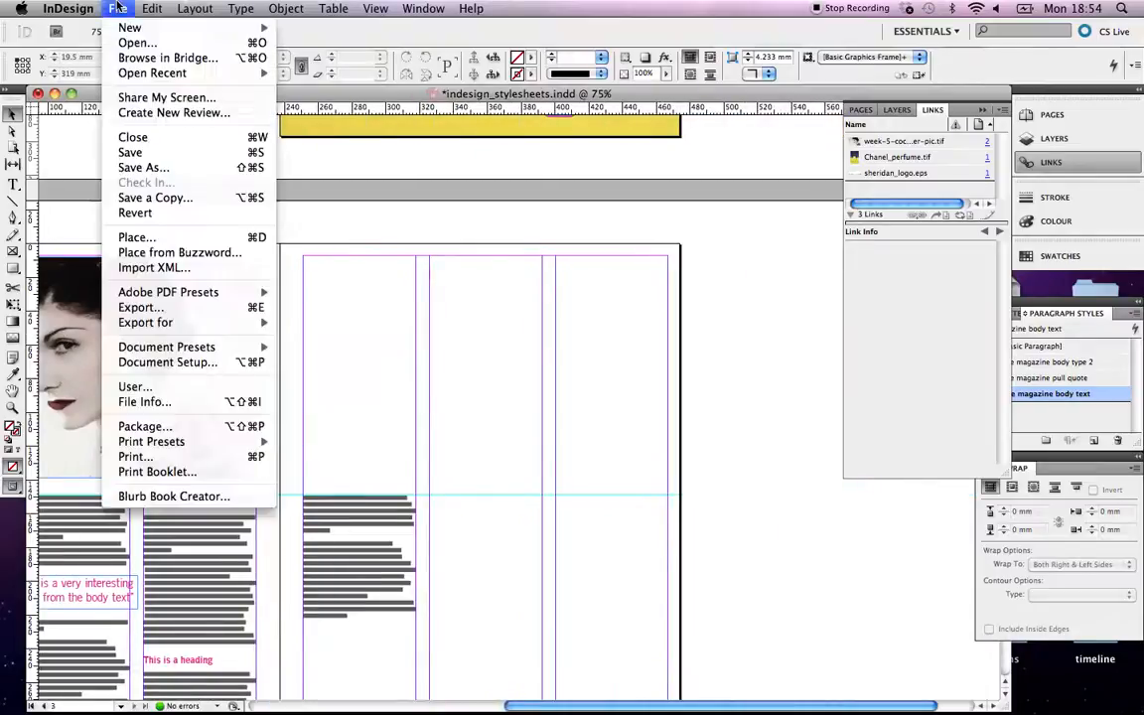
left_click(130, 238)
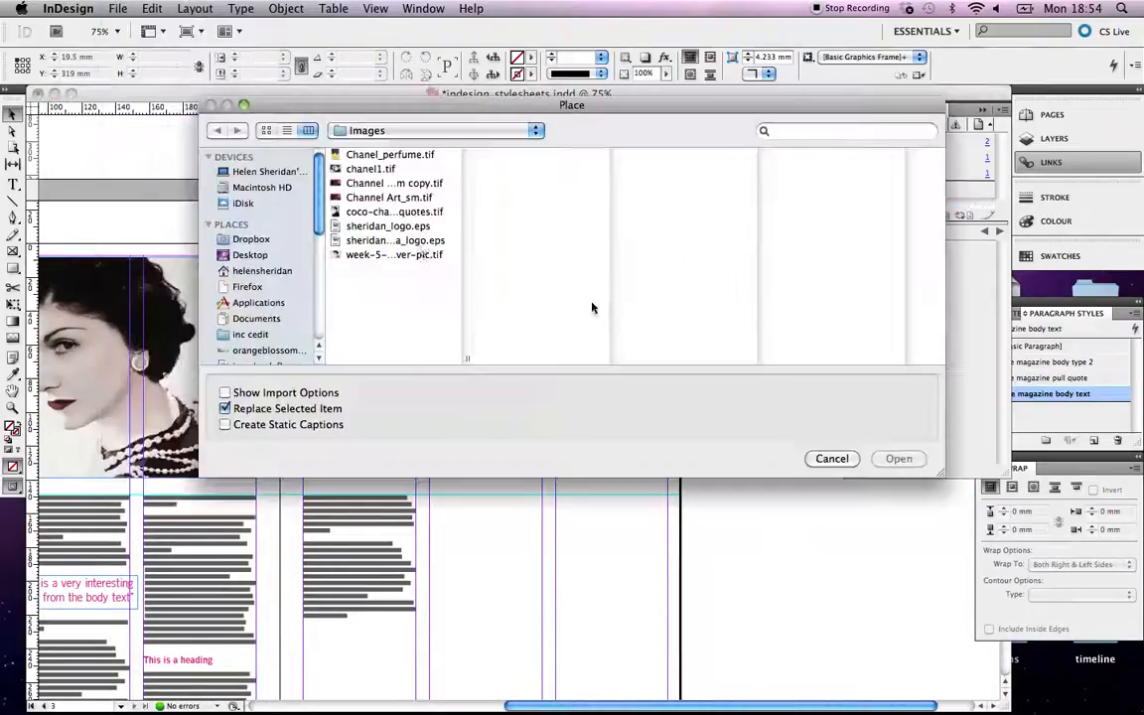
left_click(404, 215)
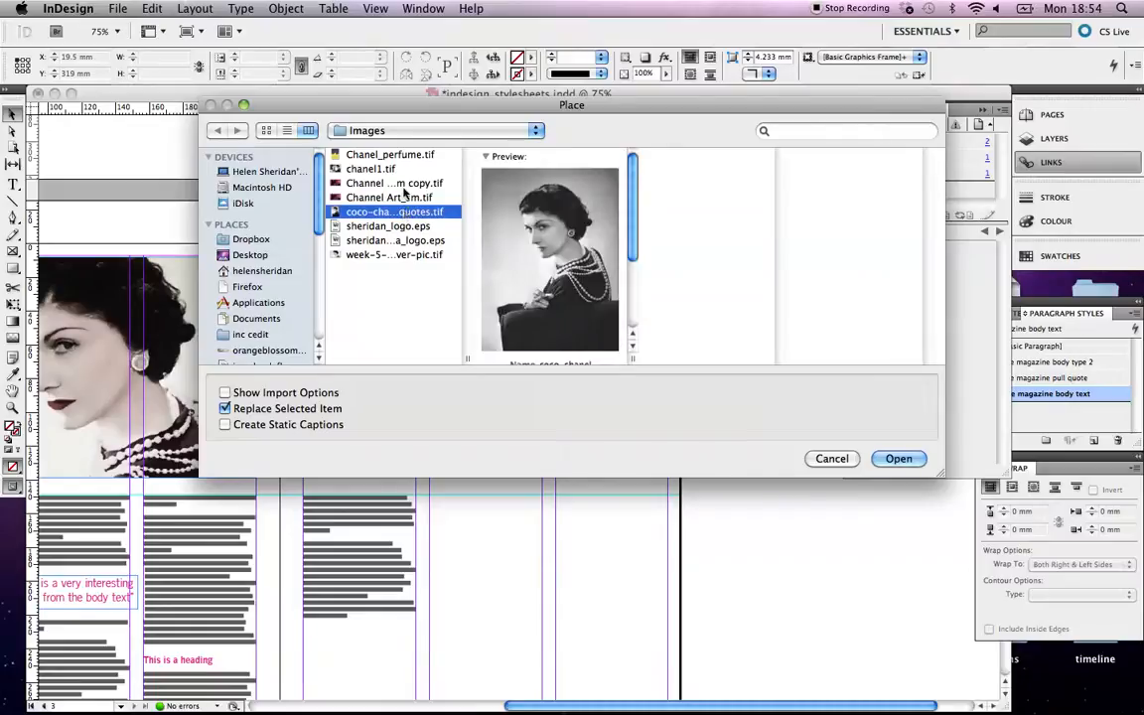
left_click(399, 170)
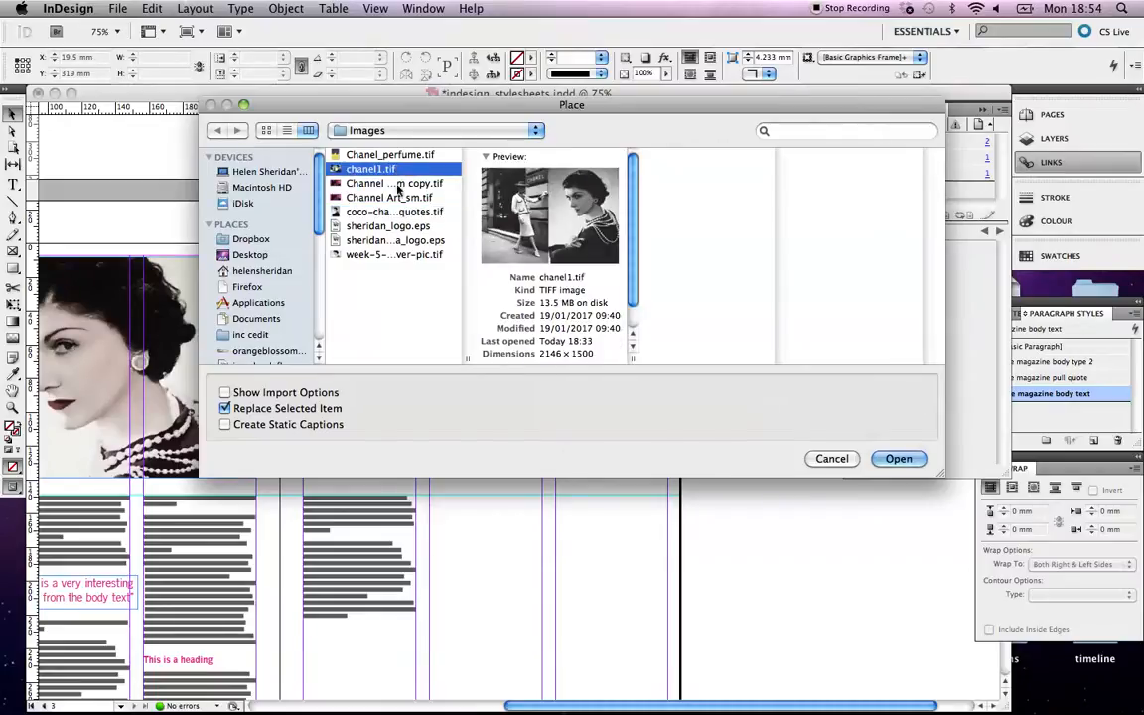
left_click(899, 458)
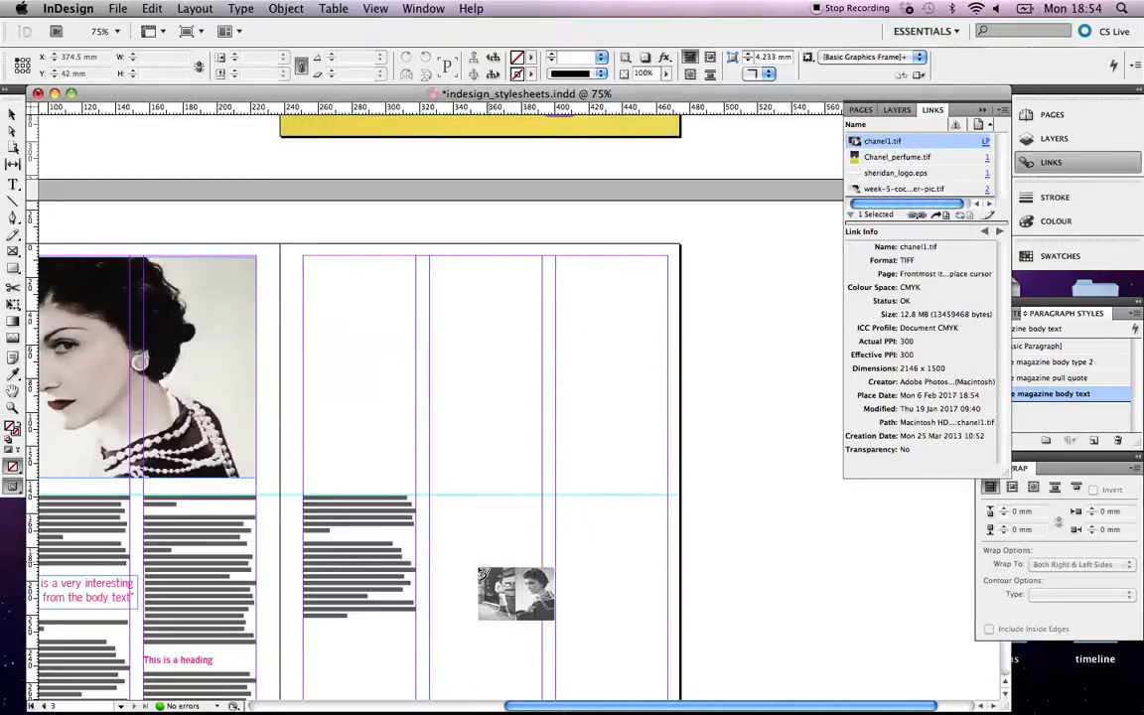
Place chanel1.tif on the right page and crop it to the street photo of Chanel.
scroll(507, 546, "down", 3)
left_click_drag(433, 379, 667, 534)
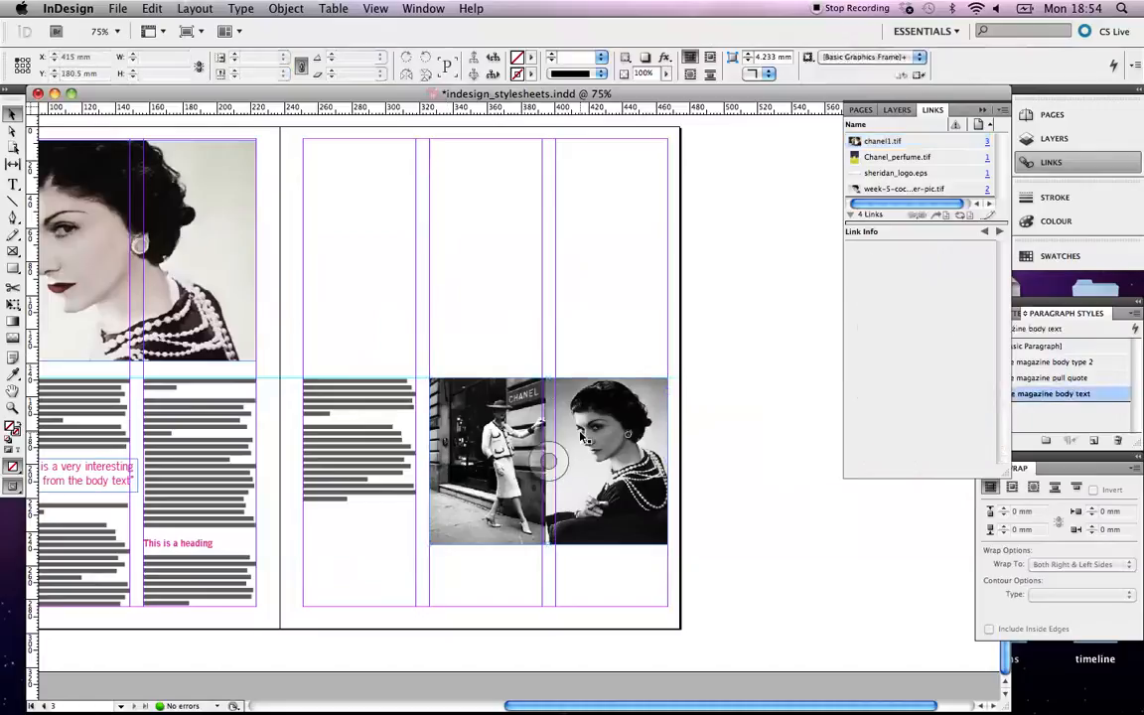
left_click_drag(666, 463, 539, 458)
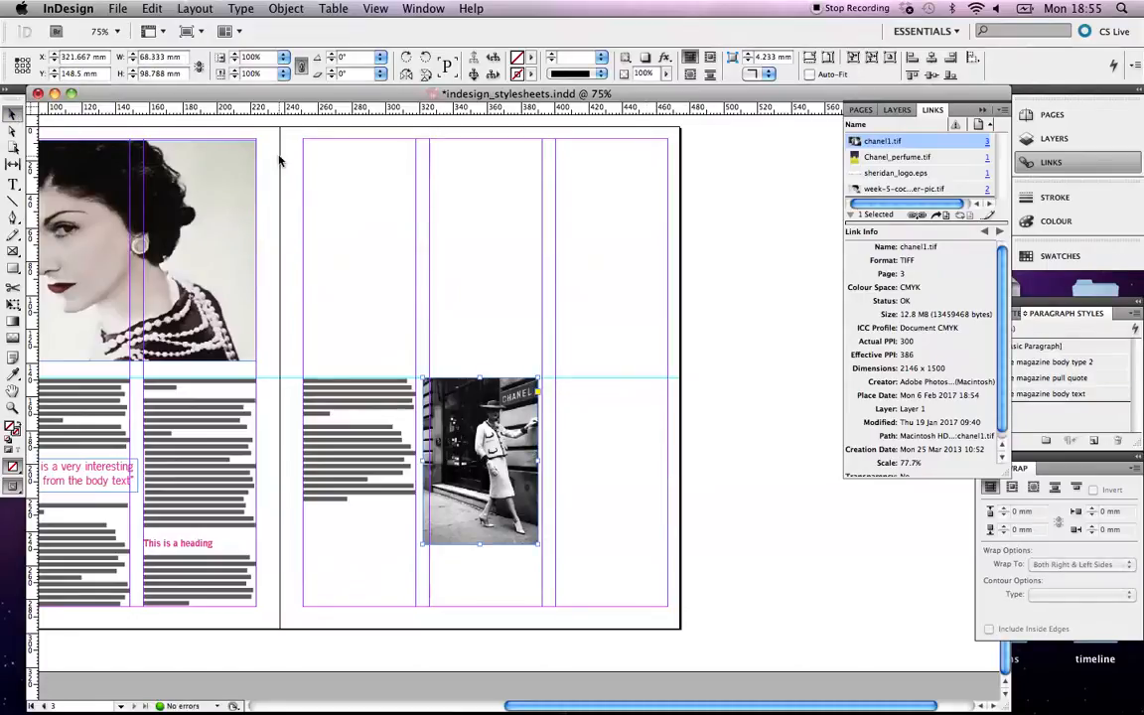
left_click(307, 187)
left_click_drag(462, 425, 466, 425)
left_click(464, 233)
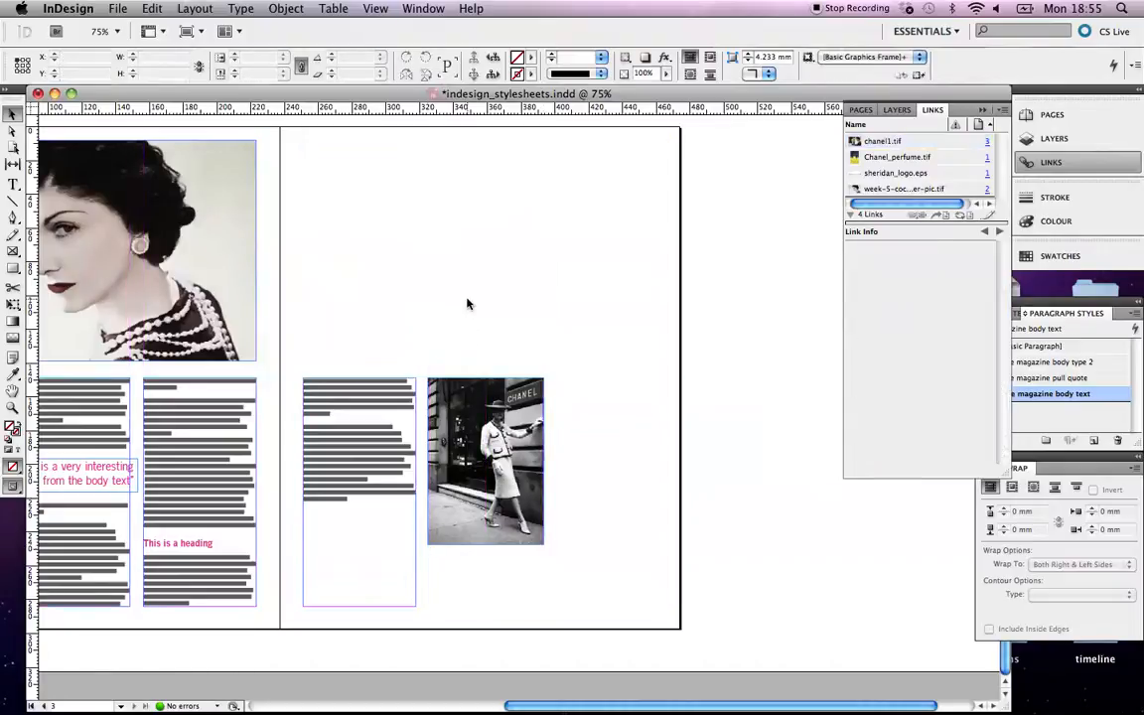
Zoom out to see both spreads, save the magazine document, and switch to QuickTime Player.
scroll(467, 304, "left", 5)
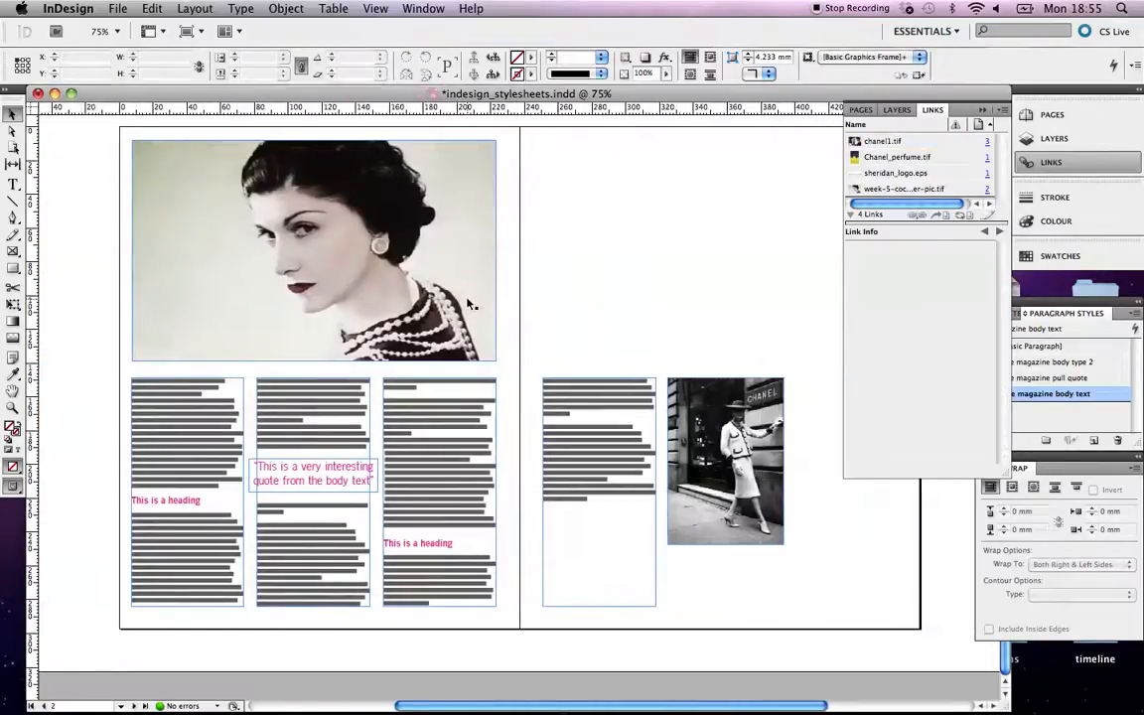
scroll(469, 303, "right", 2)
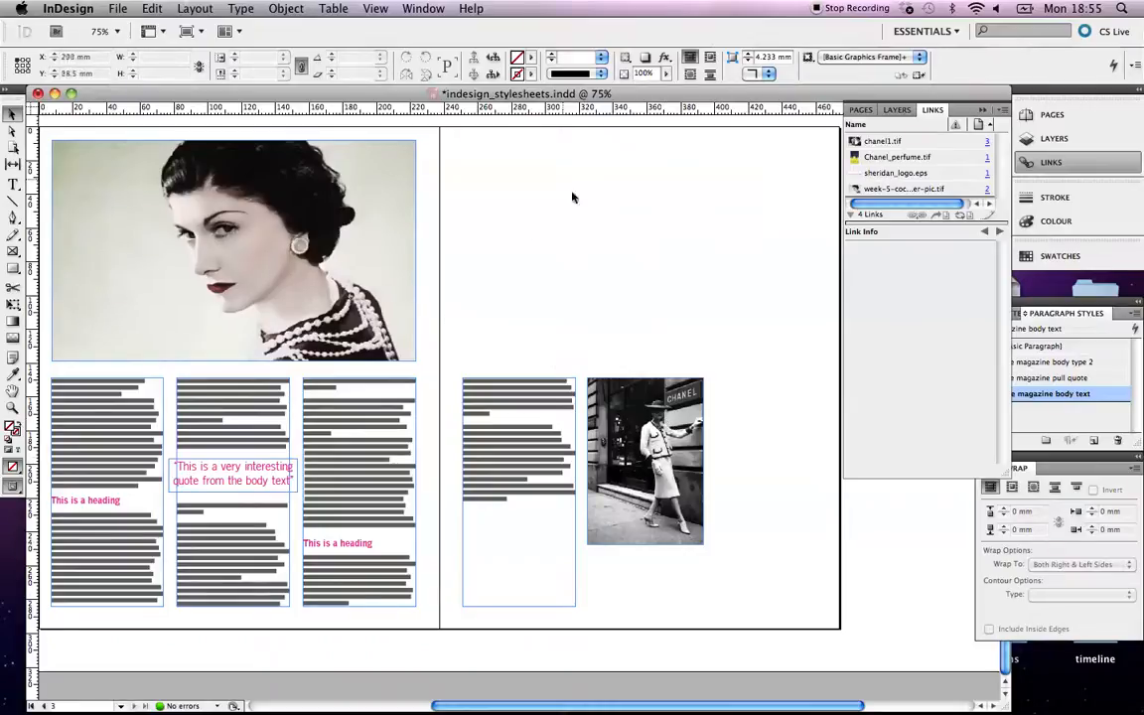
key("super+minus")
key("super+minus")
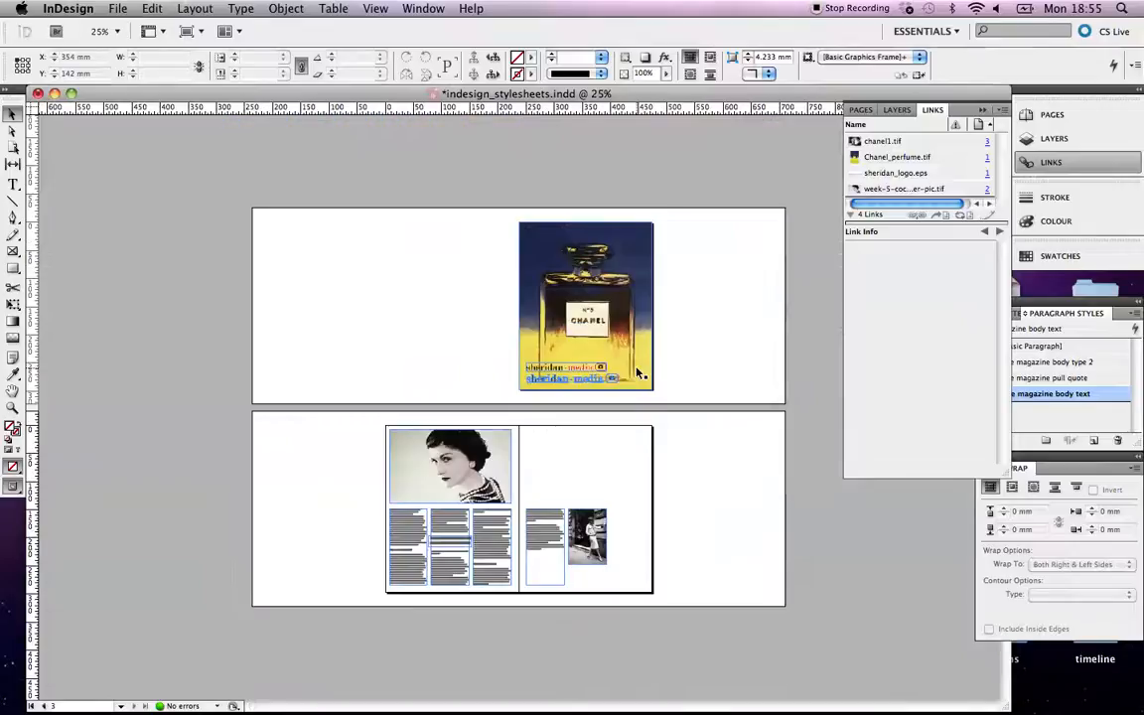
left_click(117, 7)
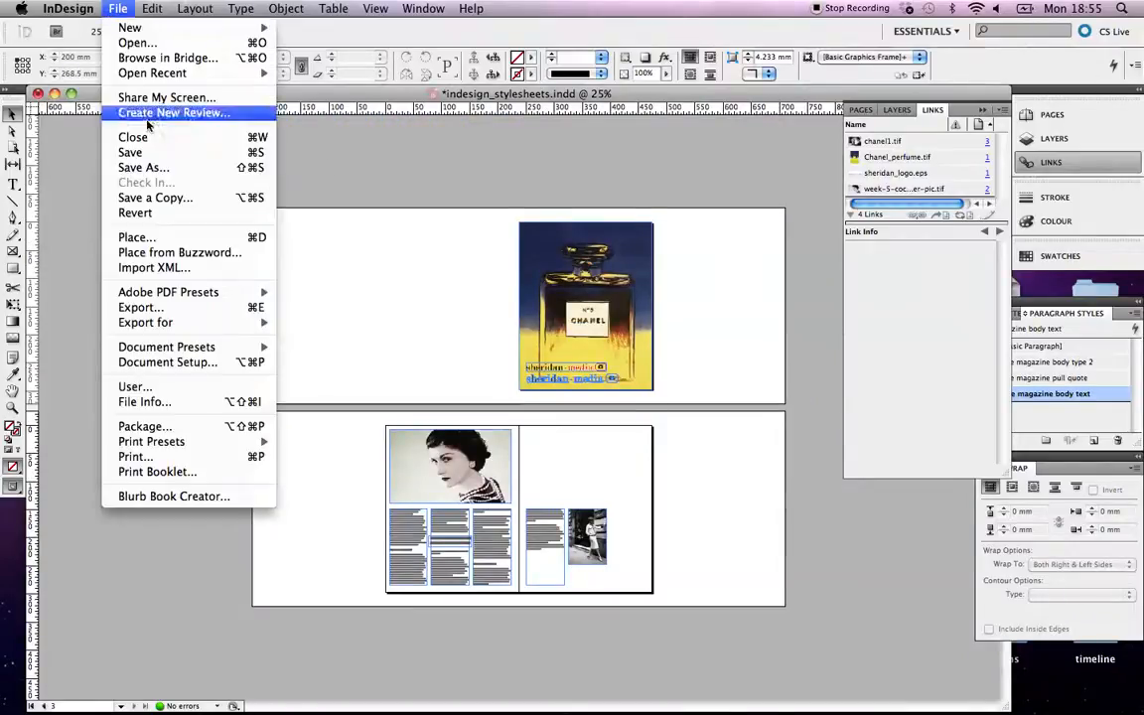
left_click(132, 152)
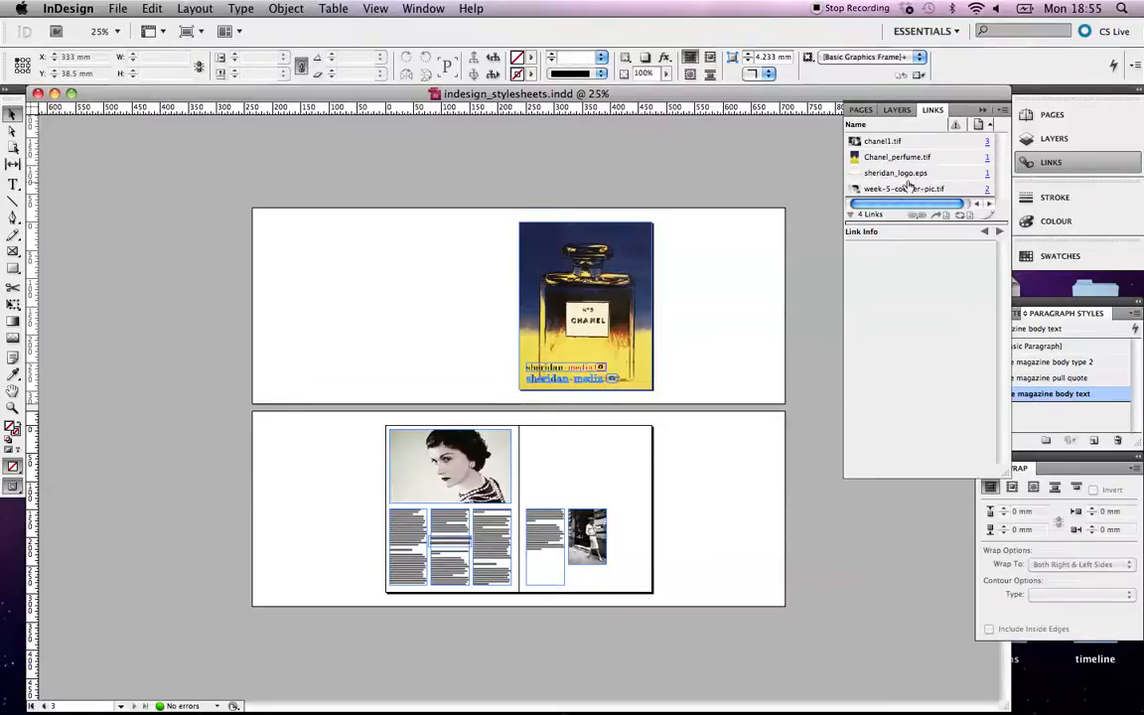
mouse_move(507, 650)
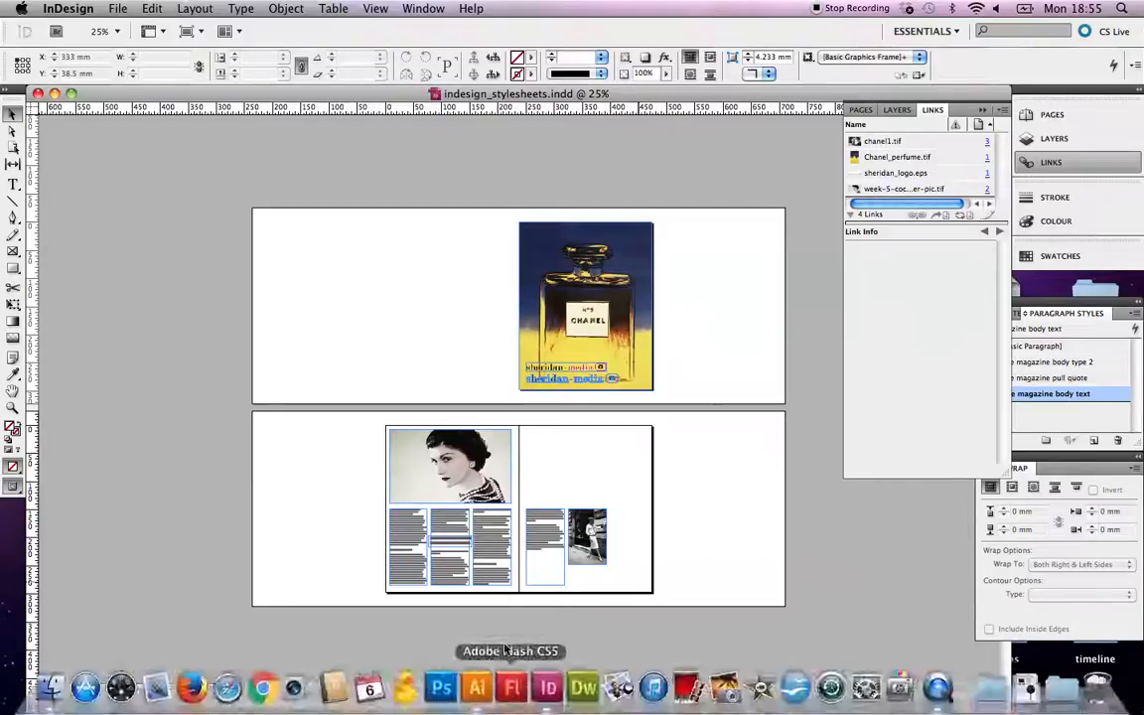
left_click(938, 687)
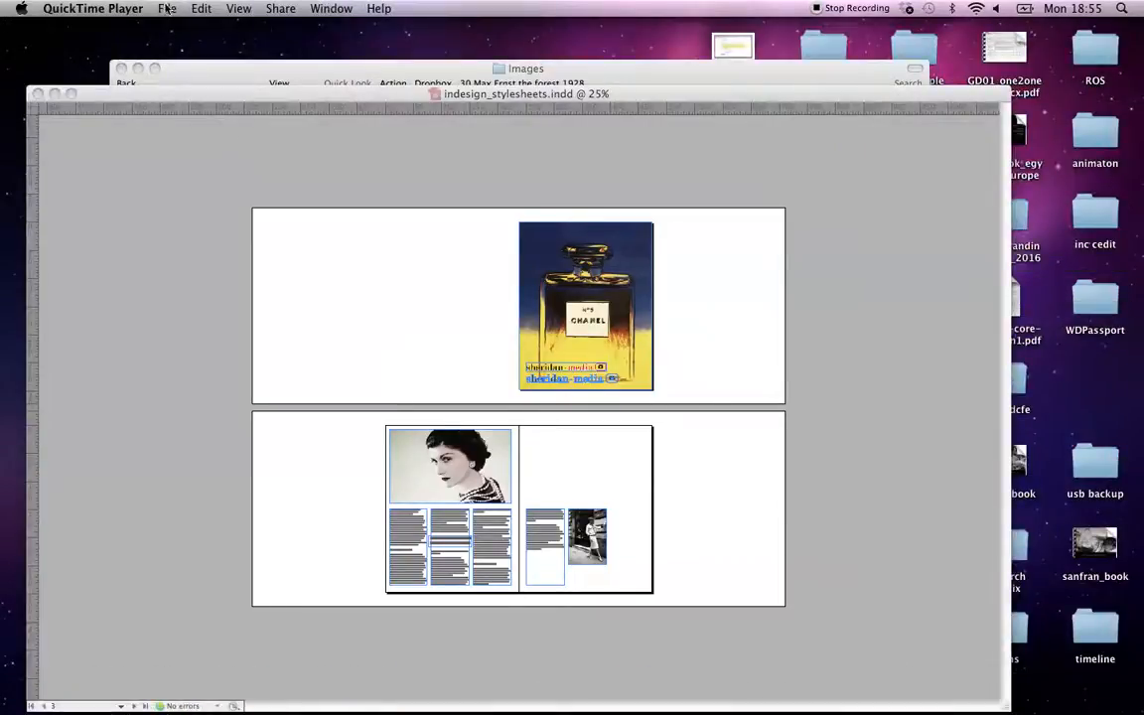